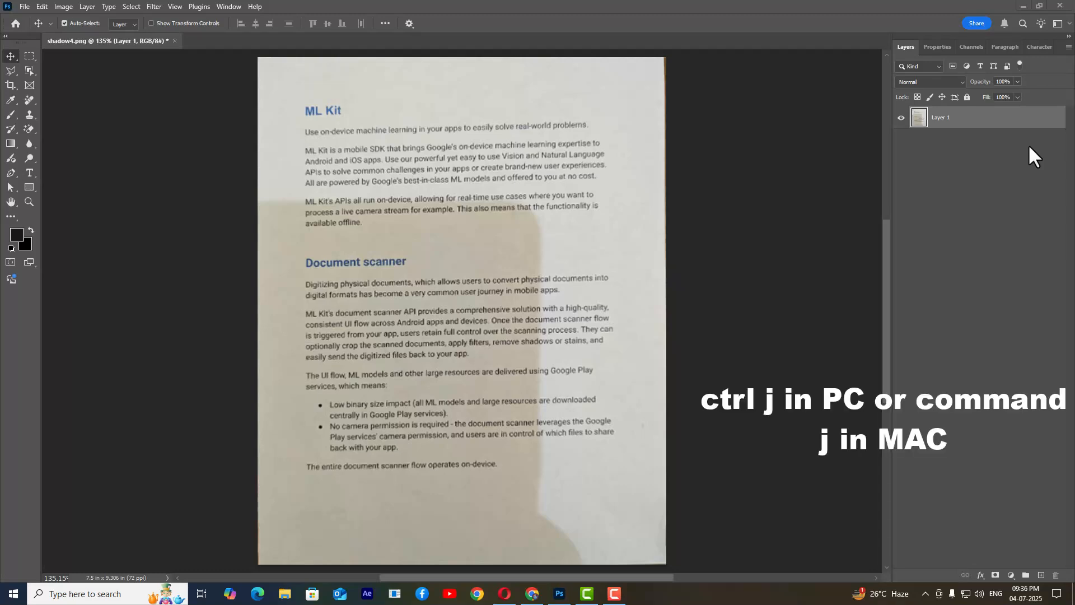
Duplicate Layer 1, the photographed document page
click(985, 120)
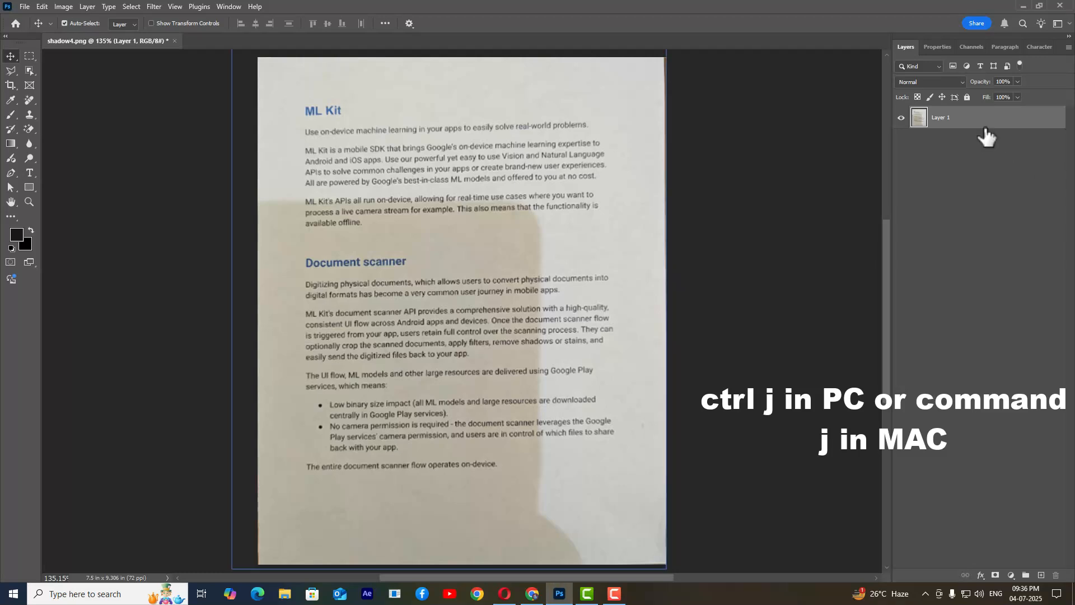
key(ctrl)
key(ctrl+j)
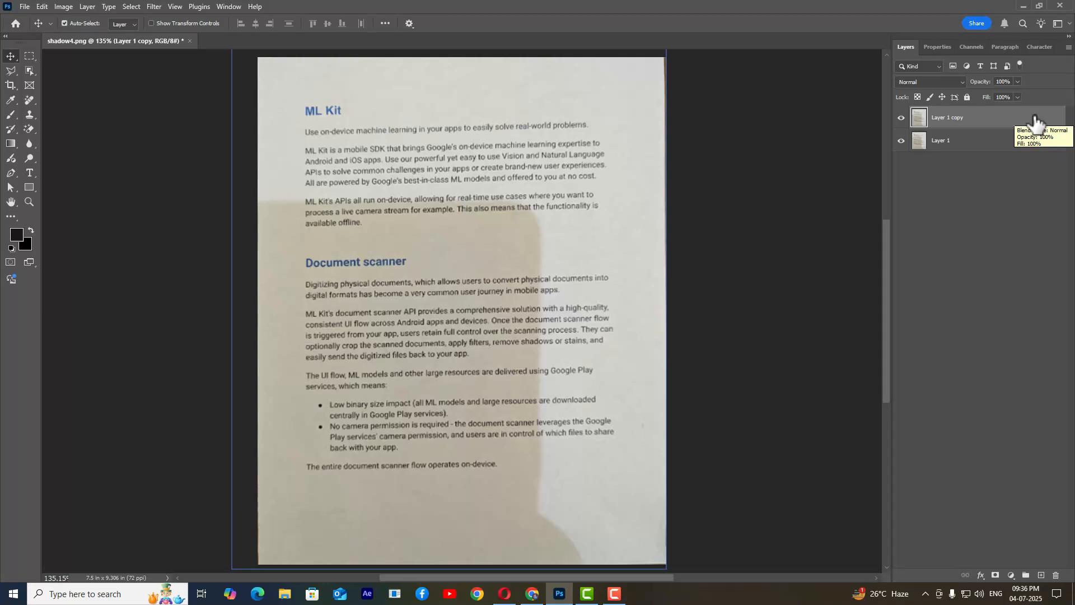
Start a Gradient Map adjustment on the duplicated layer and set the gradient's starting colour stop to black
click(62, 7)
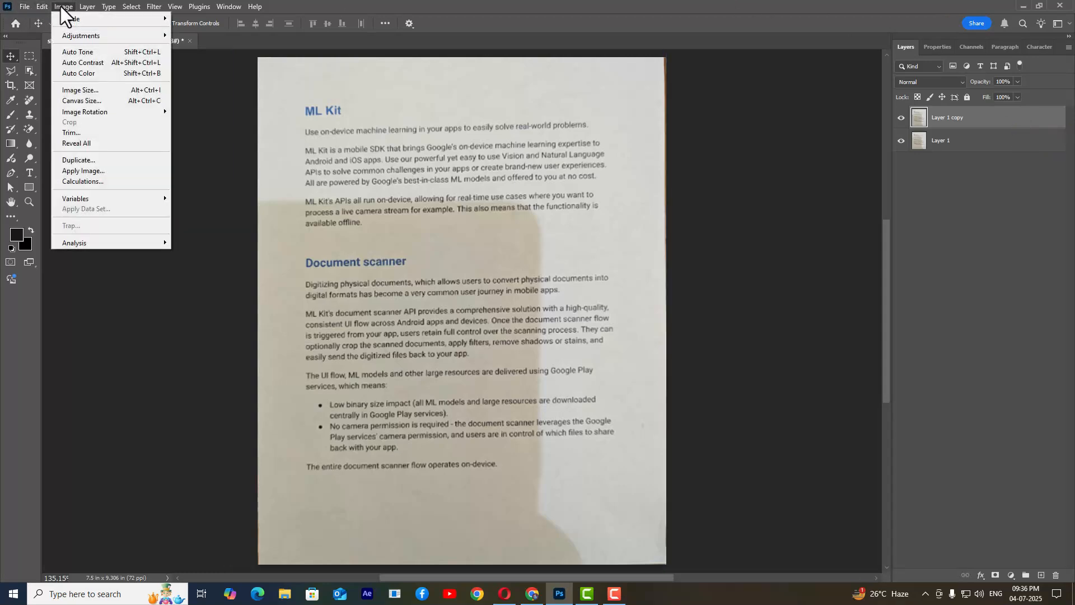
mouse_move(88, 35)
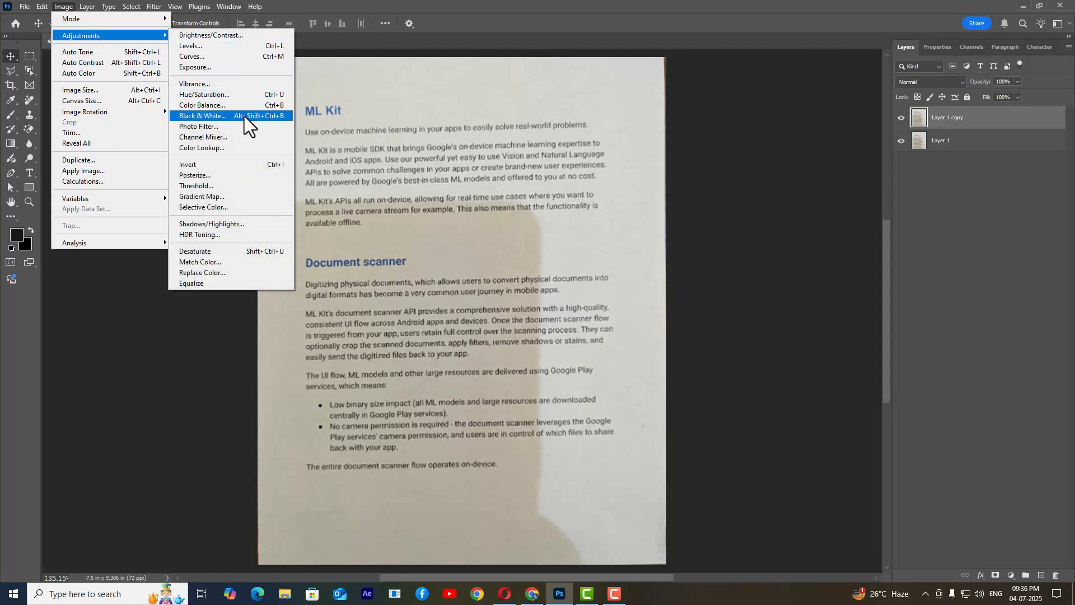
click(233, 197)
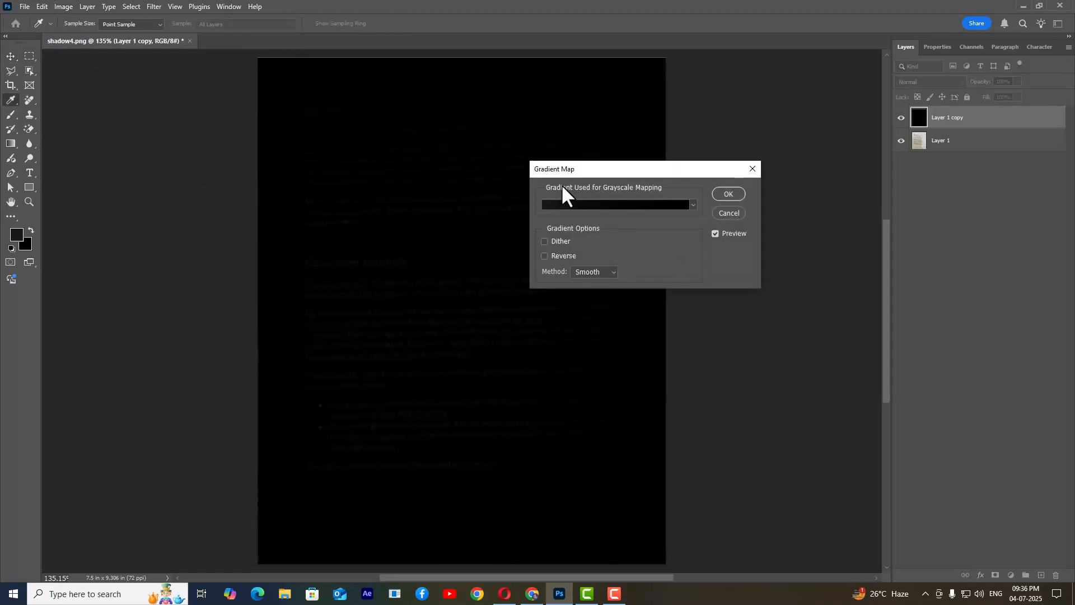
drag(584, 170, 677, 146)
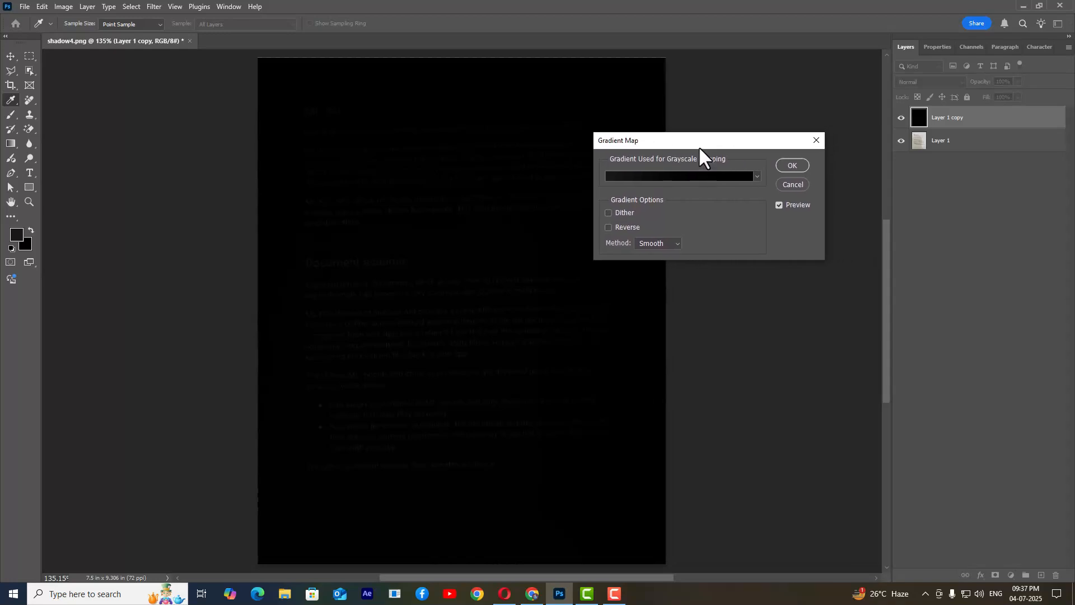
click(639, 177)
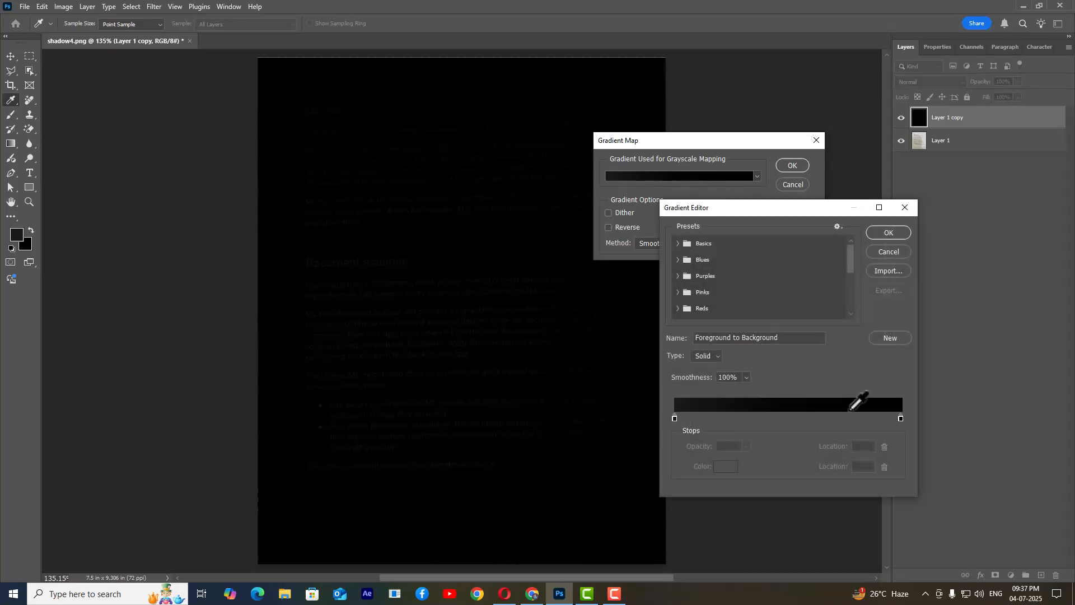
double_click(674, 418)
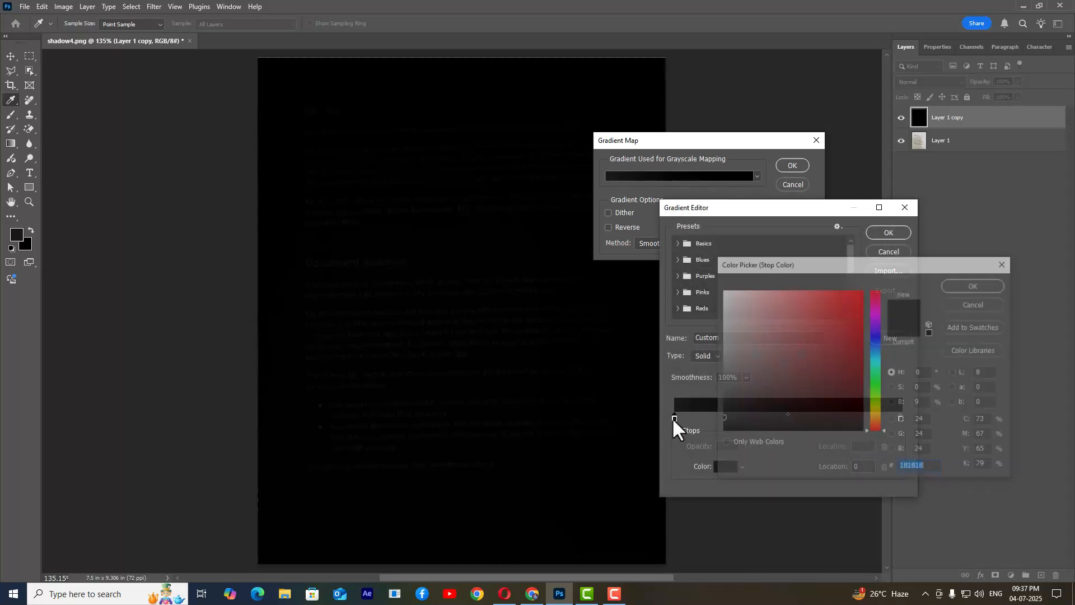
click(951, 288)
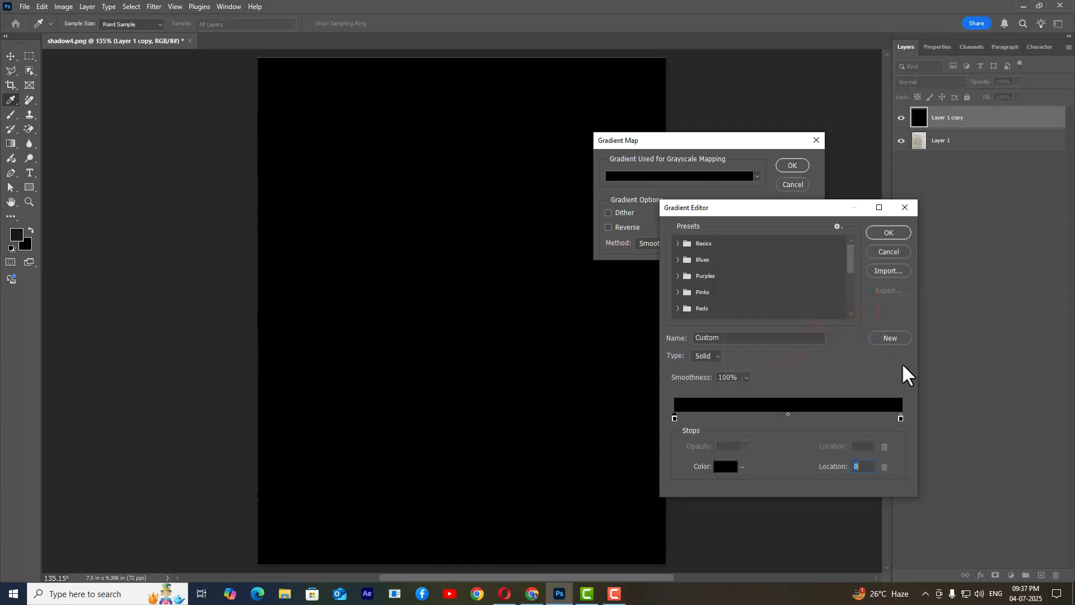
Set the gradient's end colour stop to white (ffffff) and accept the edited gradient
click(900, 418)
double_click(901, 418)
click(722, 290)
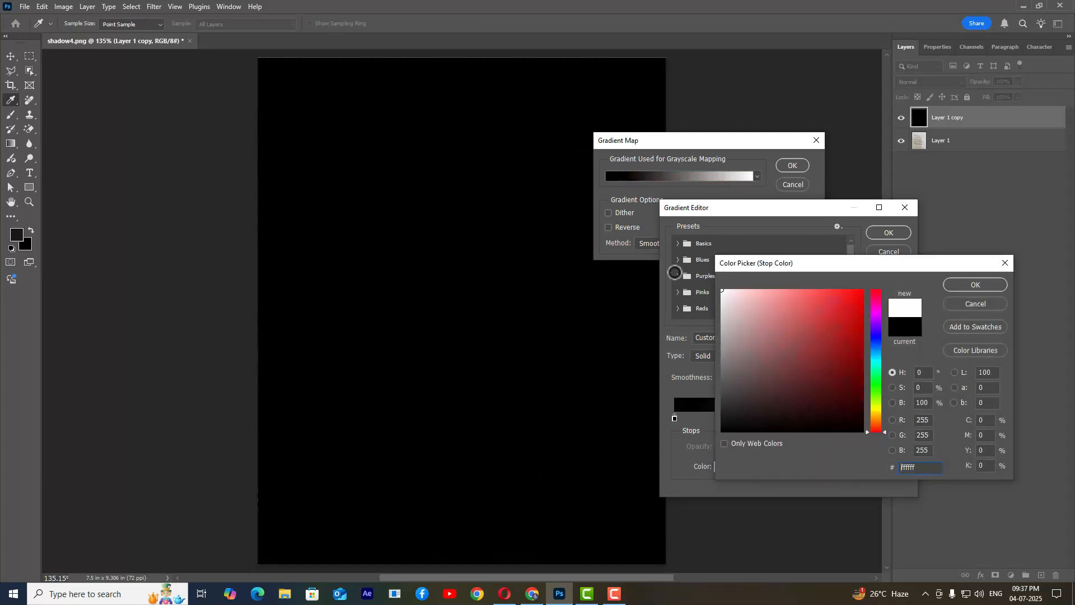
click(965, 286)
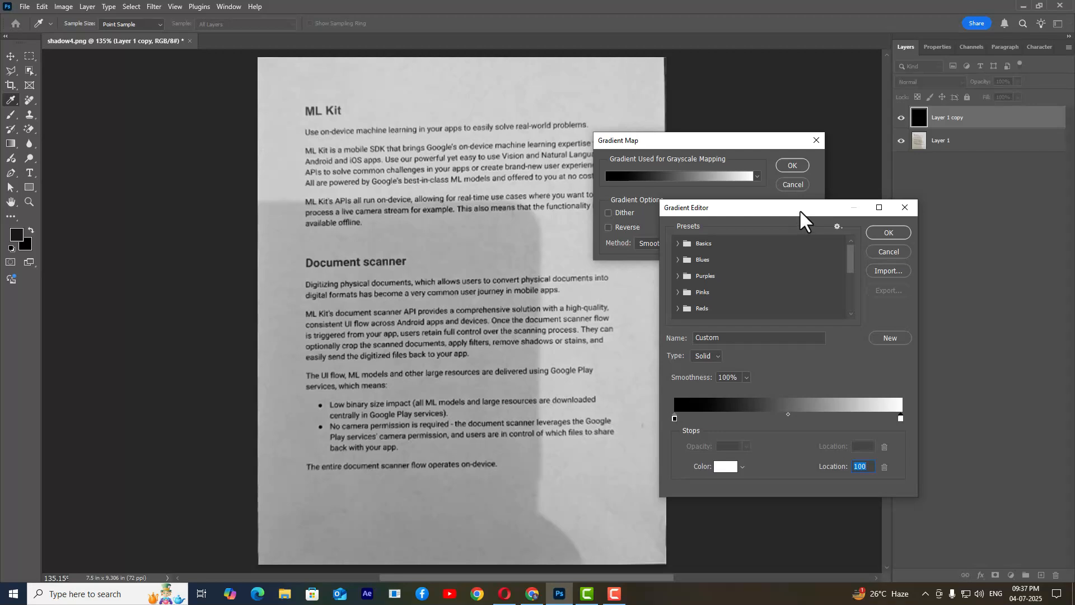
drag(800, 209, 737, 214)
click(831, 234)
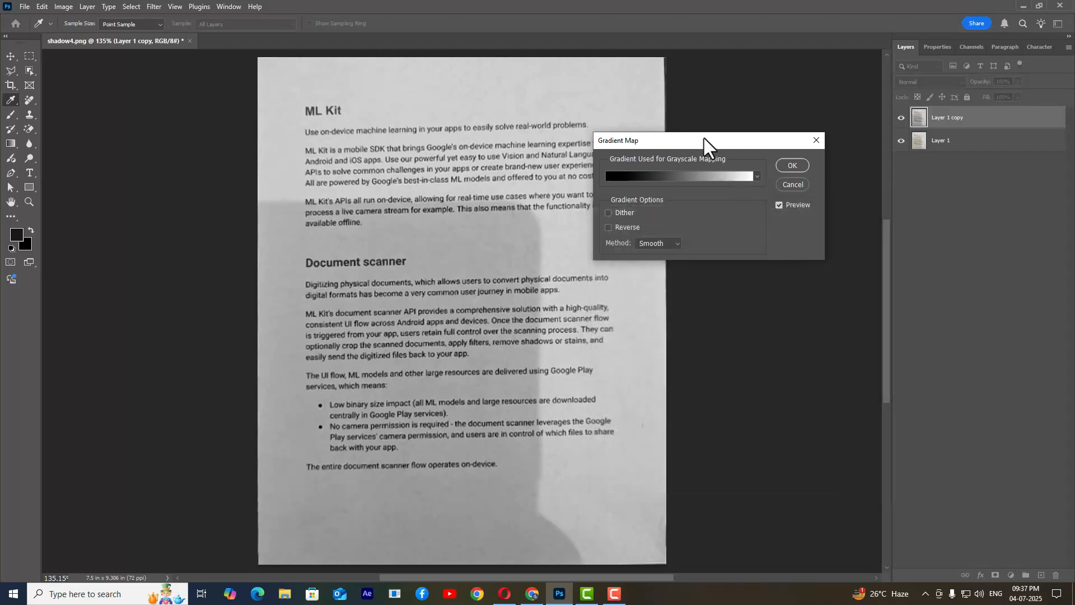
Recheck the gradient's black and white stops, then apply the Gradient Map to the duplicated layer
drag(703, 139, 755, 150)
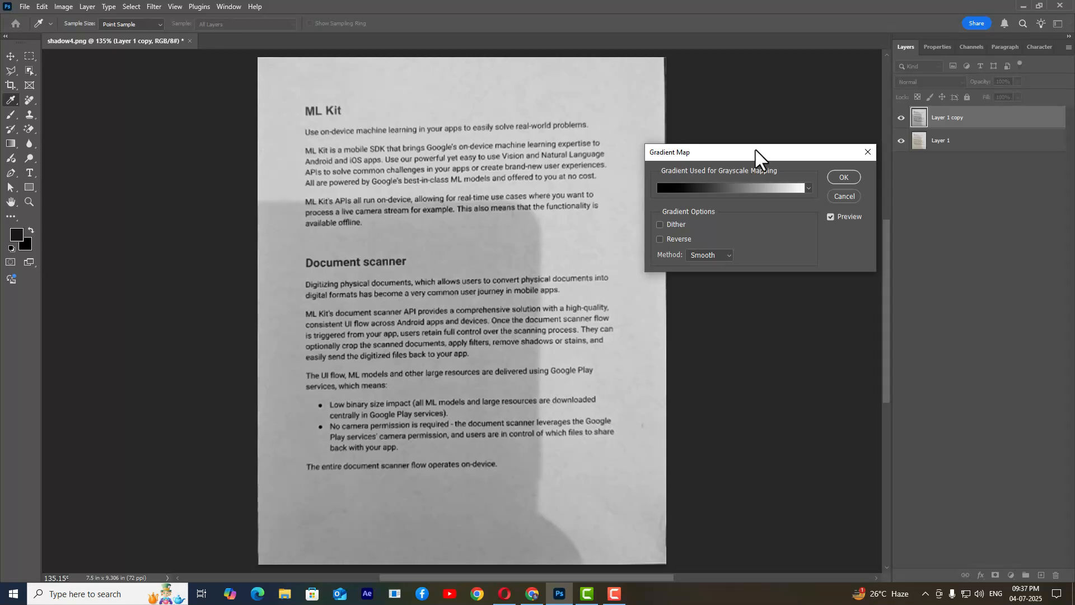
drag(755, 150, 726, 163)
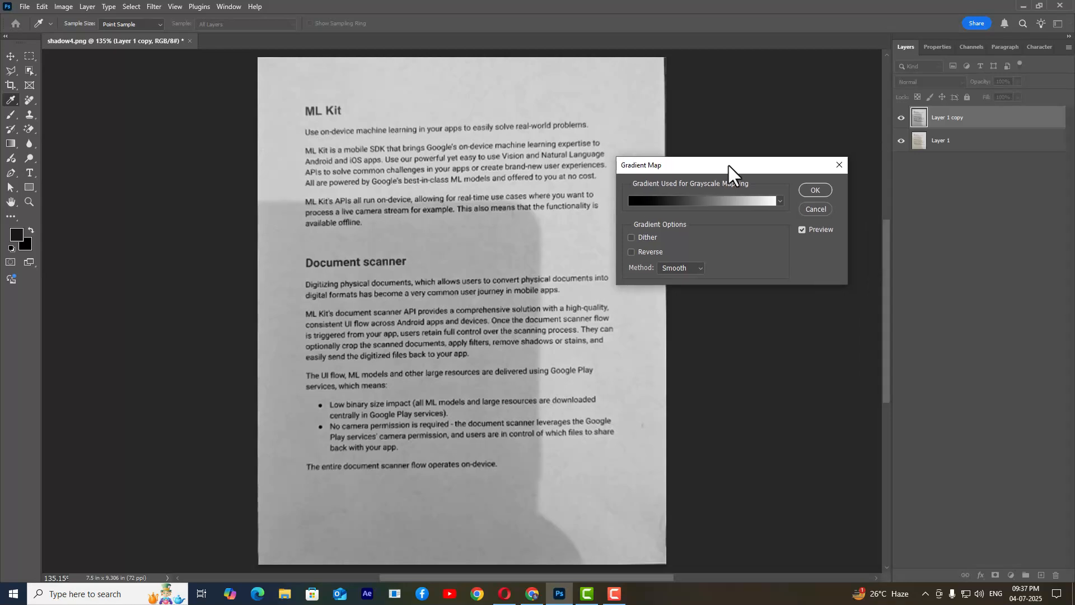
click(690, 199)
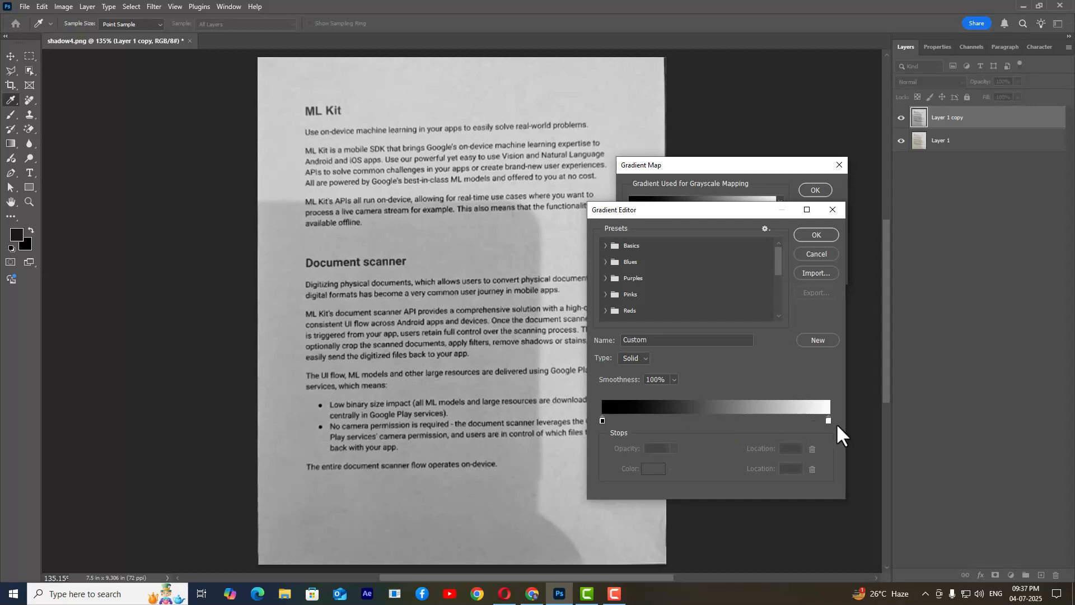
click(815, 247)
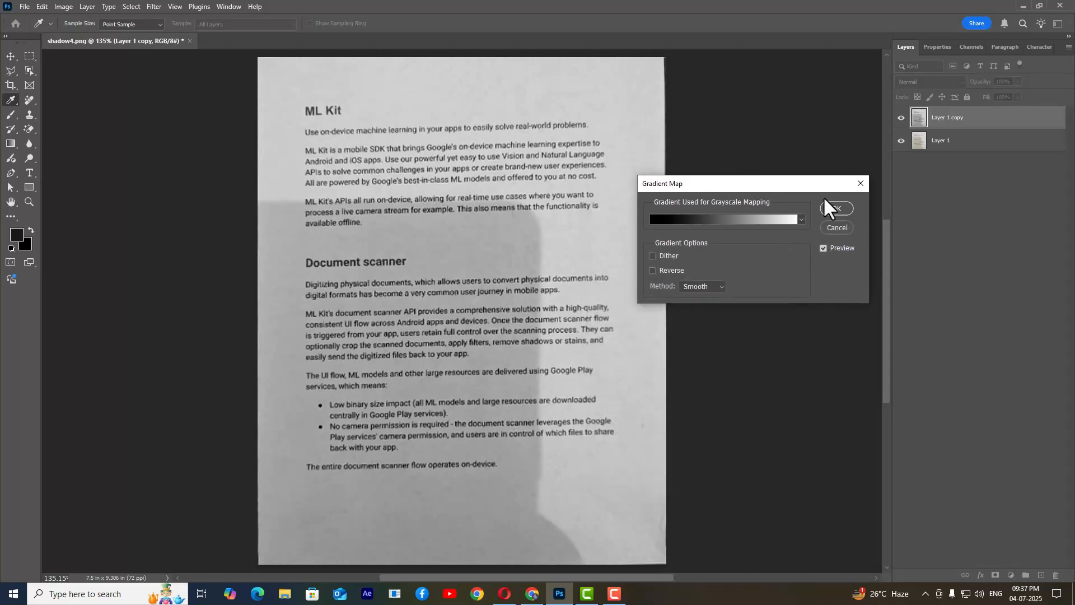
click(835, 207)
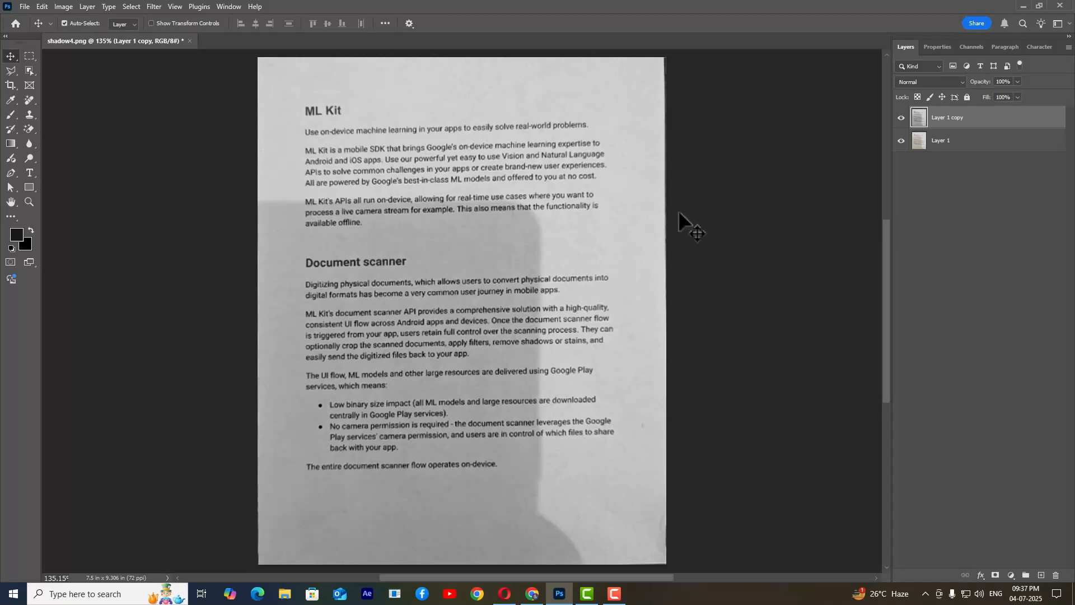
Open a Levels adjustment on the duplicated layer and set the white point by sampling the unshadowed paper beside the Document scanner section
click(68, 6)
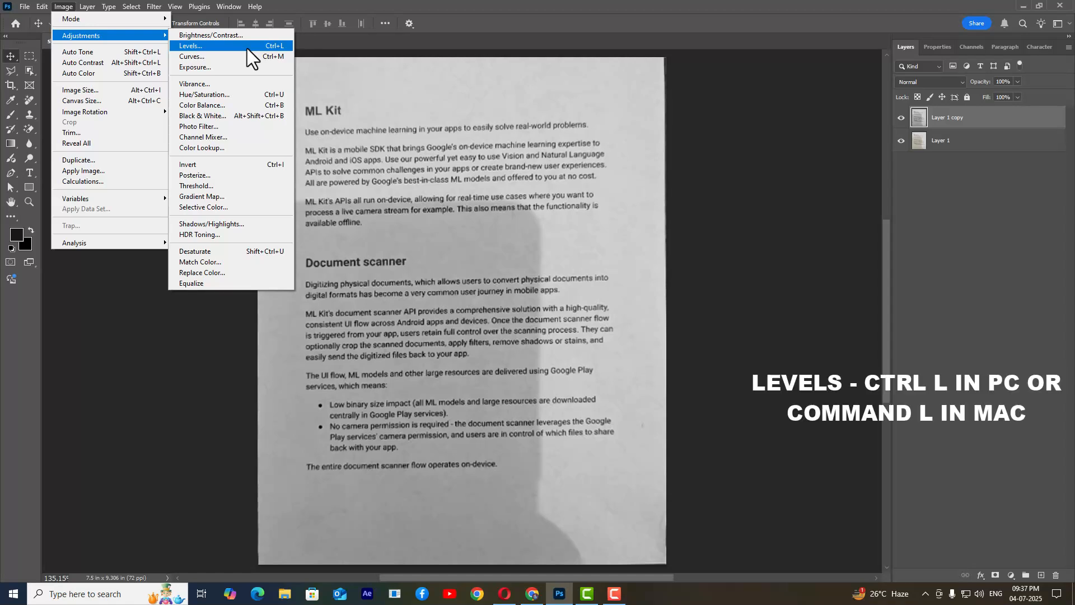
click(247, 48)
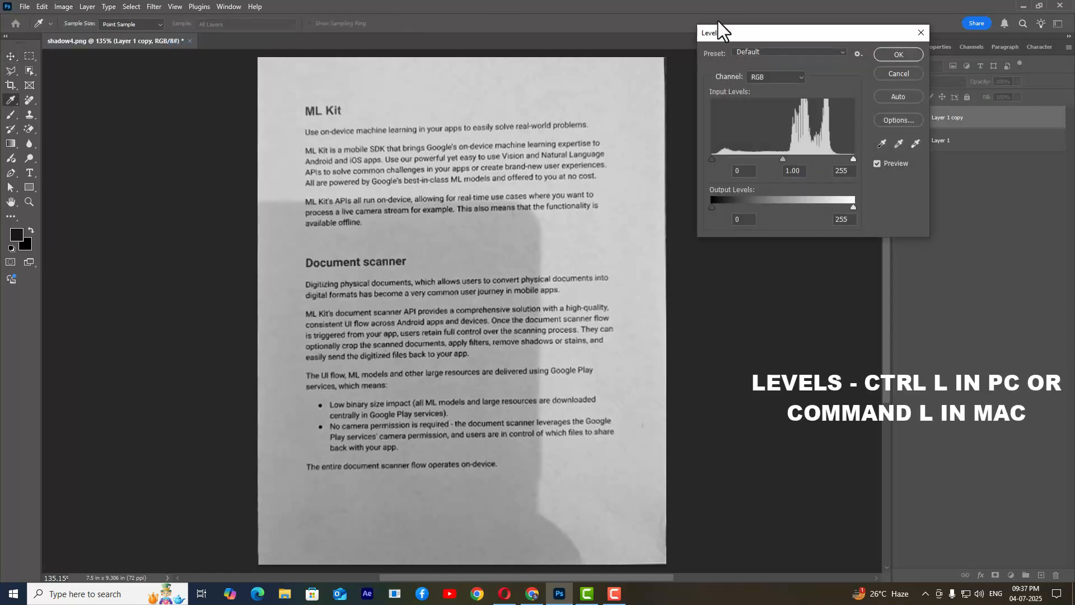
drag(734, 29, 703, 68)
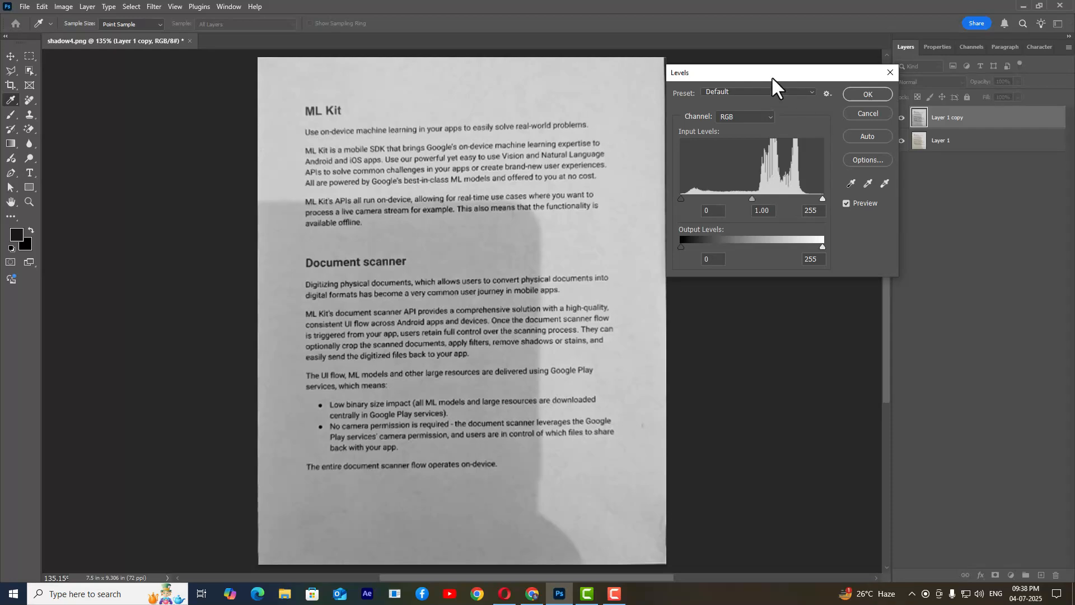
drag(774, 77, 768, 75)
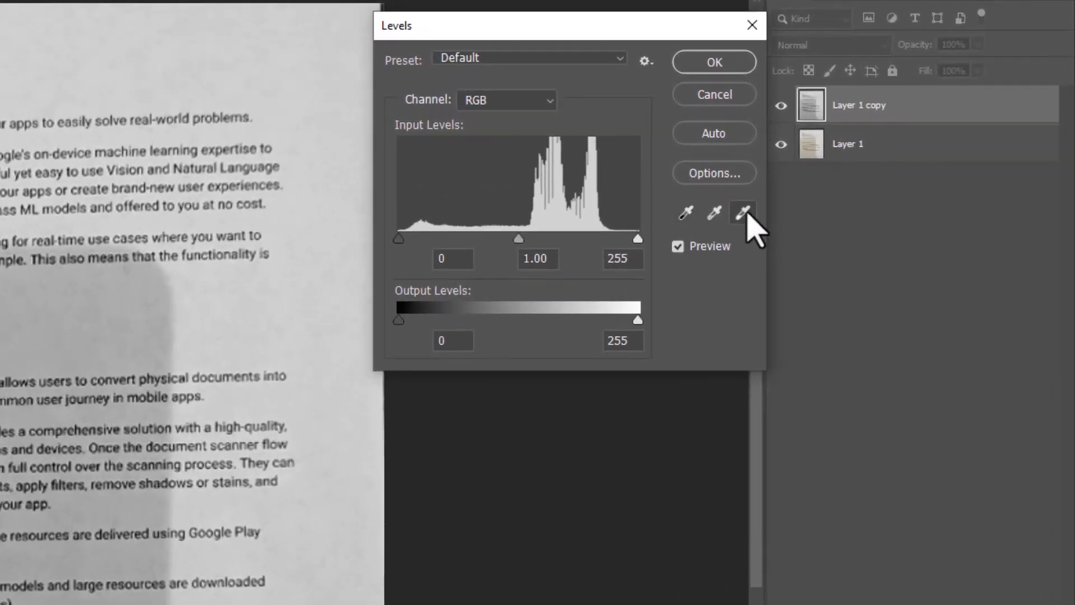
click(747, 214)
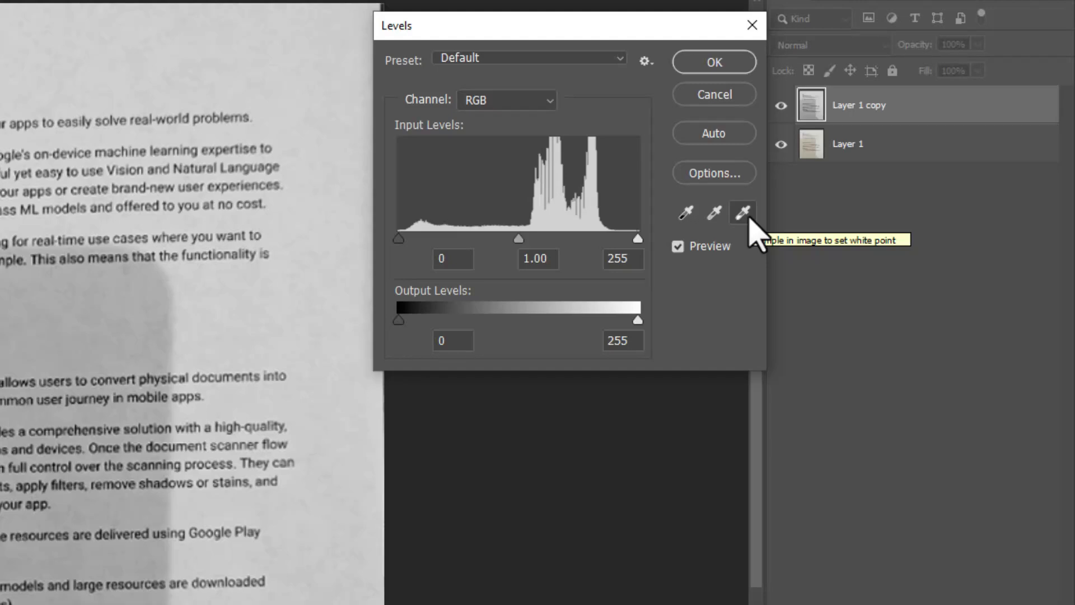
click(684, 216)
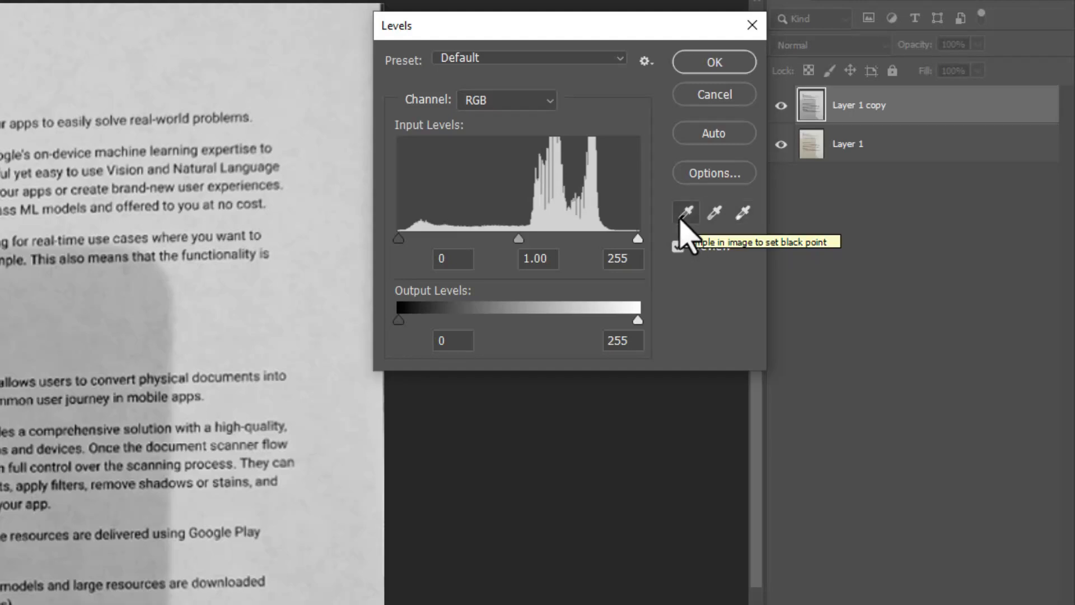
click(744, 215)
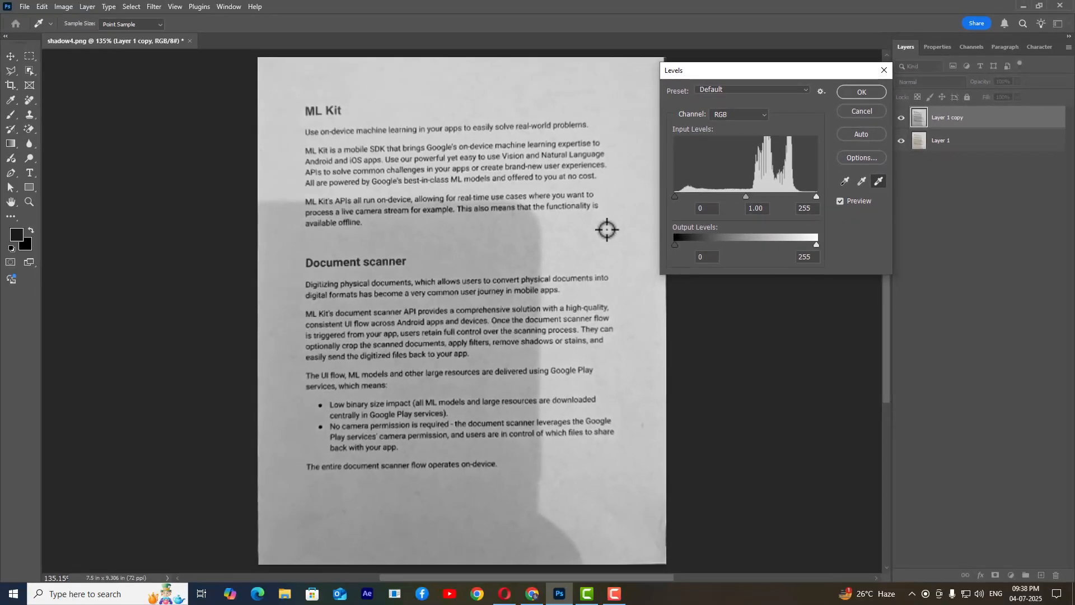
click(283, 295)
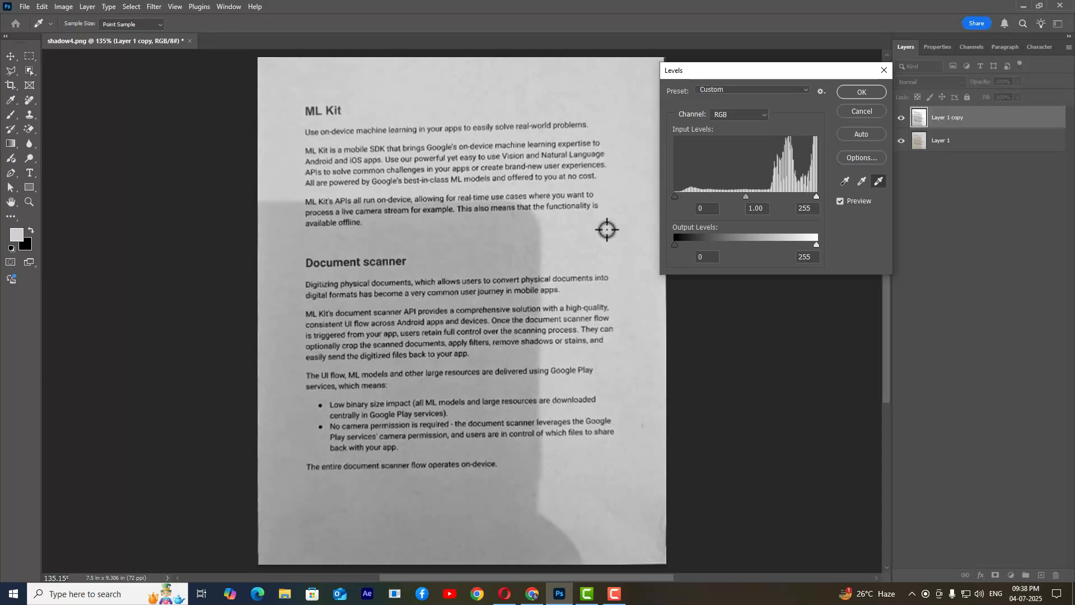
click(607, 230)
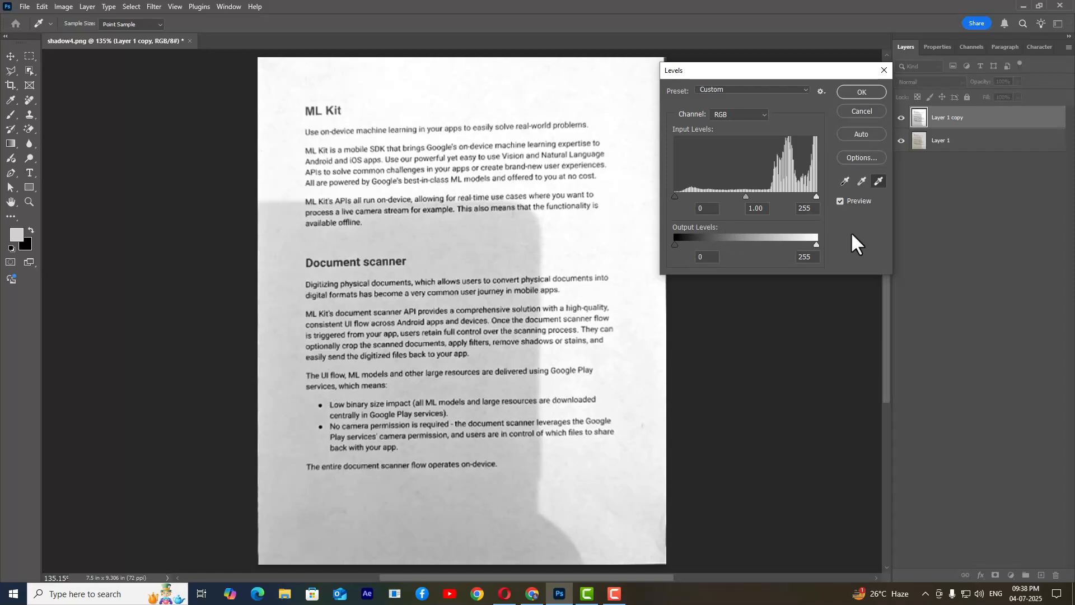
Set the black point by sampling a dark letter pixel in "documents" below the Document scanner heading, and apply the Levels adjustment
click(844, 180)
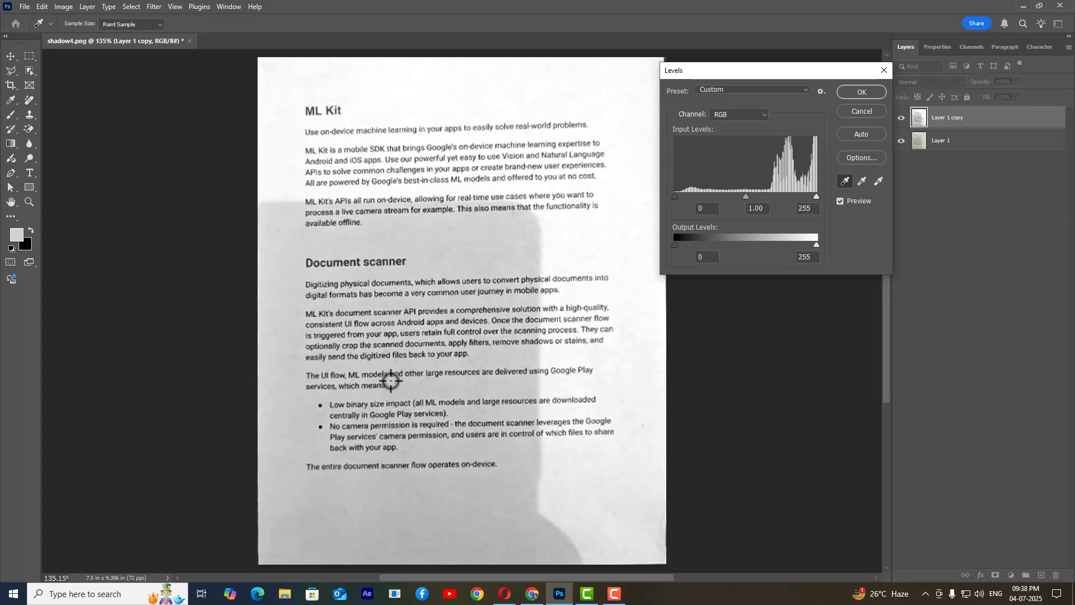
click(368, 285)
scroll(382, 287, up, 3)
key(p)
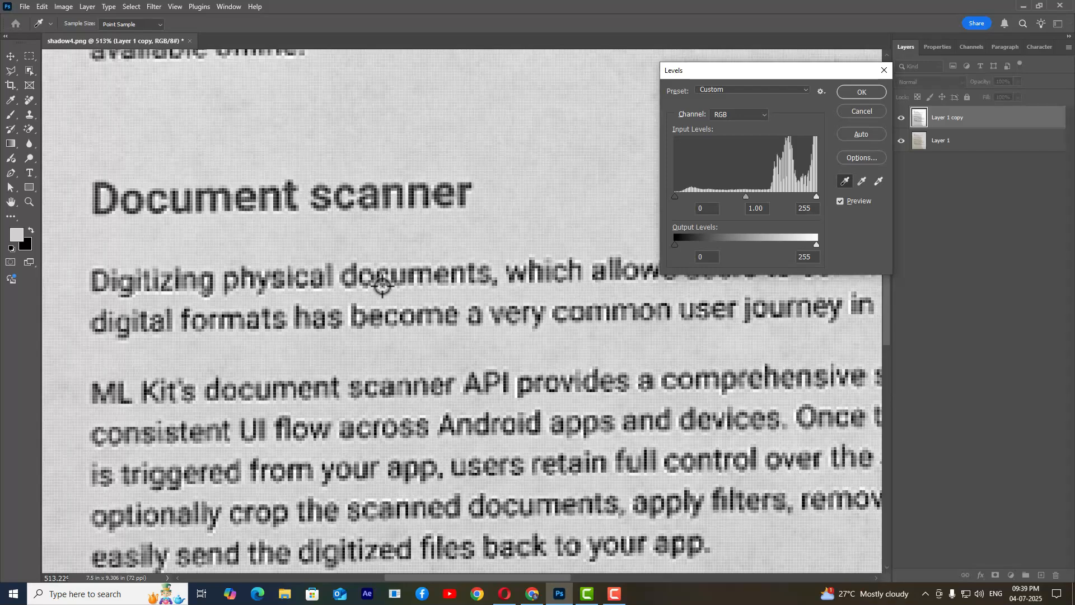
key(p)
scroll(383, 287, up, 3)
scroll(383, 286, up, 2)
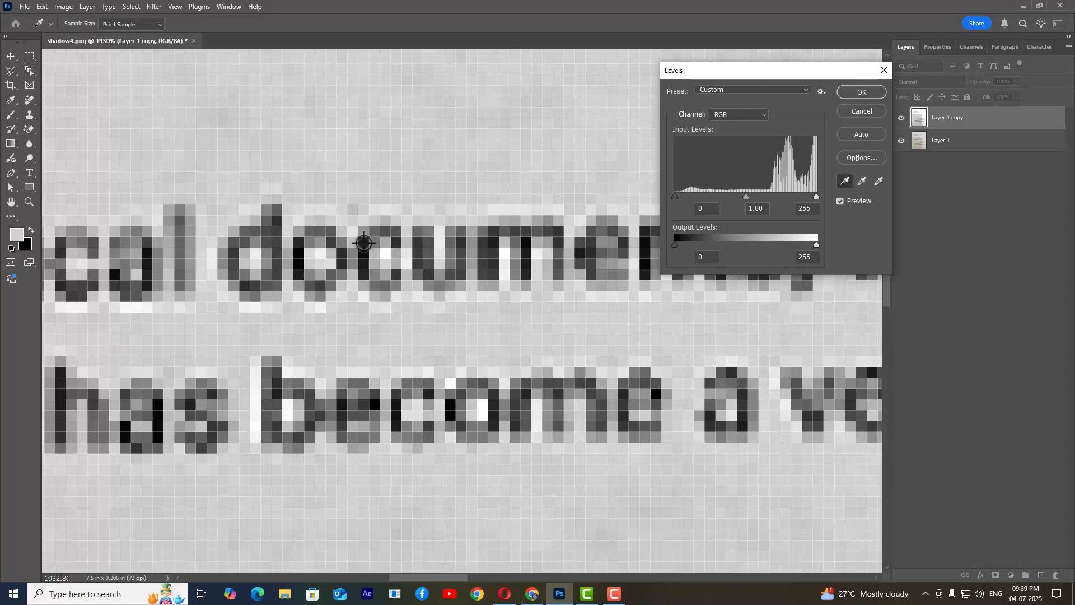
click(364, 242)
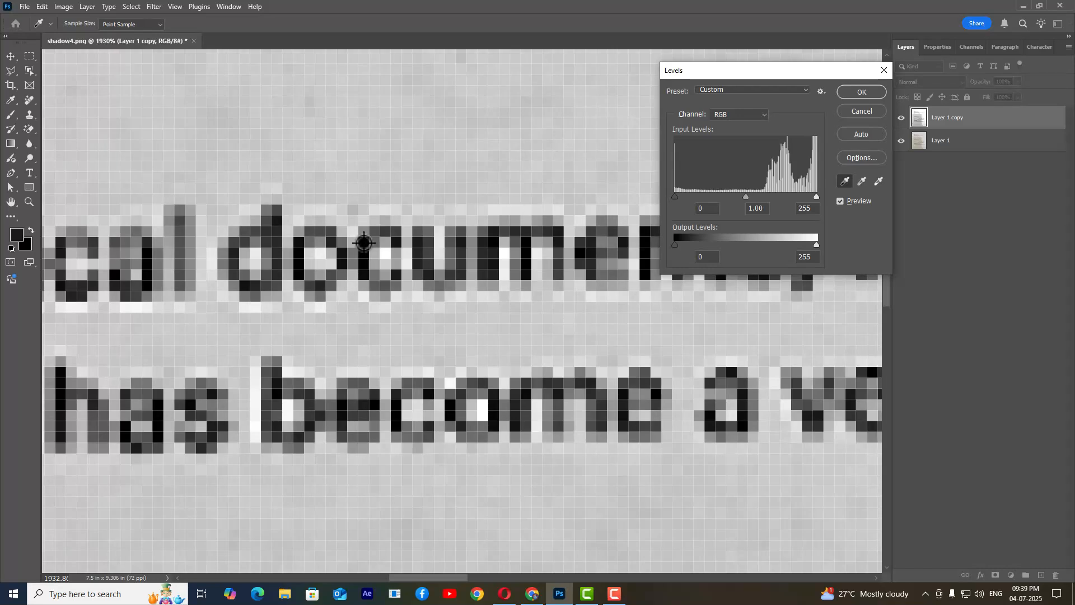
scroll(364, 242, down, 10)
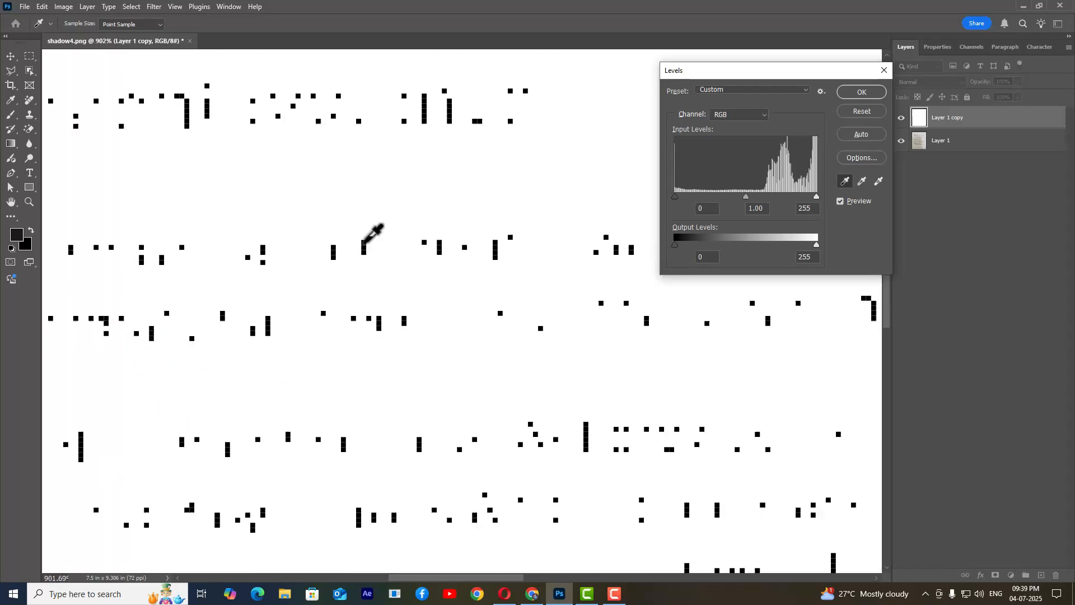
scroll(364, 242, down, 2)
scroll(364, 242, up, 5)
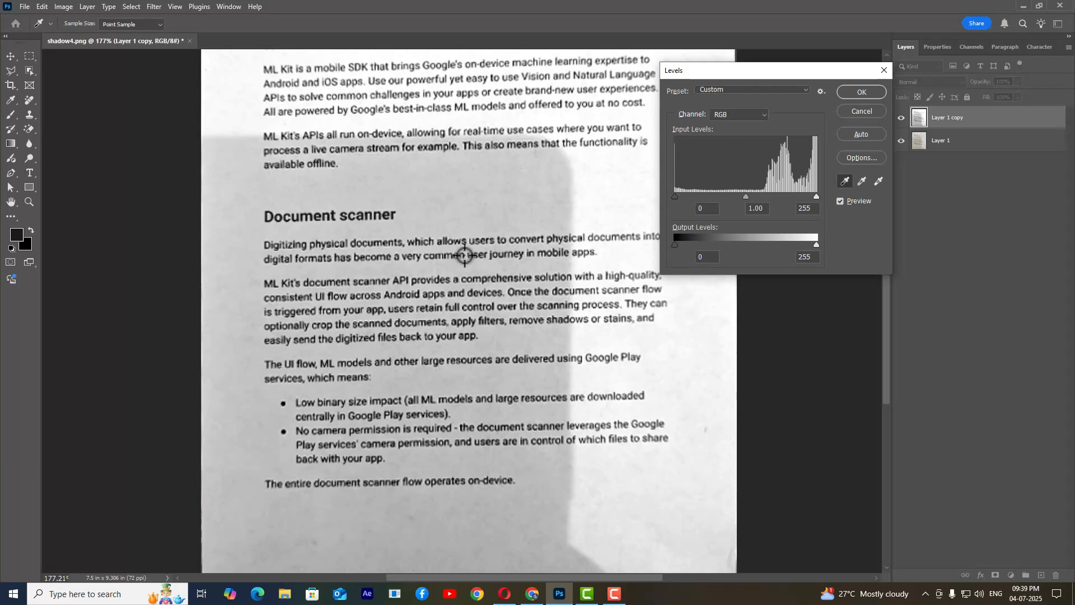
scroll(465, 255, down, 3)
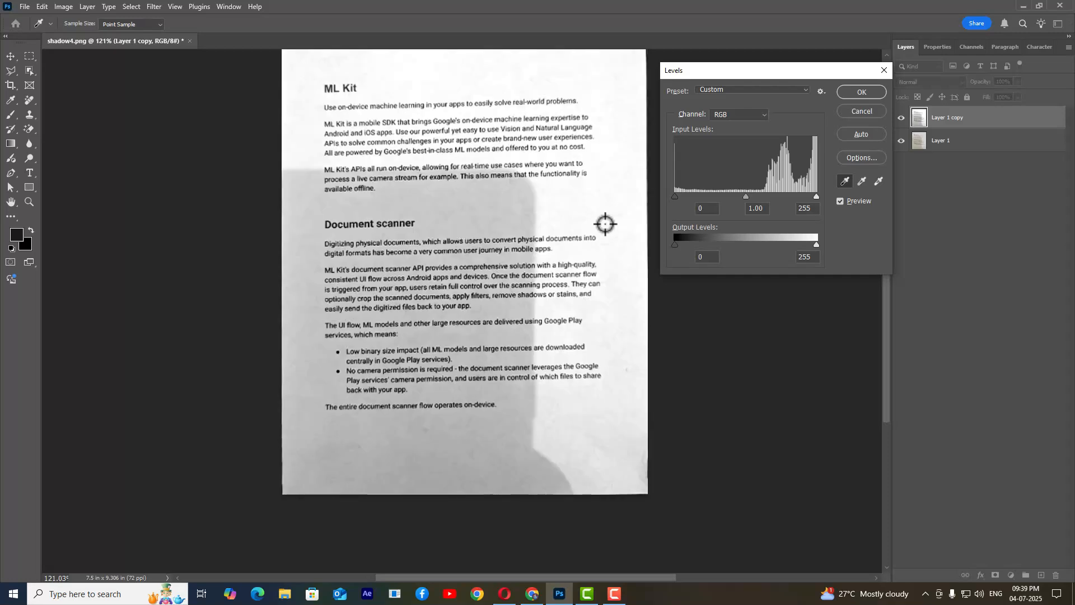
scroll(611, 251, up, 1)
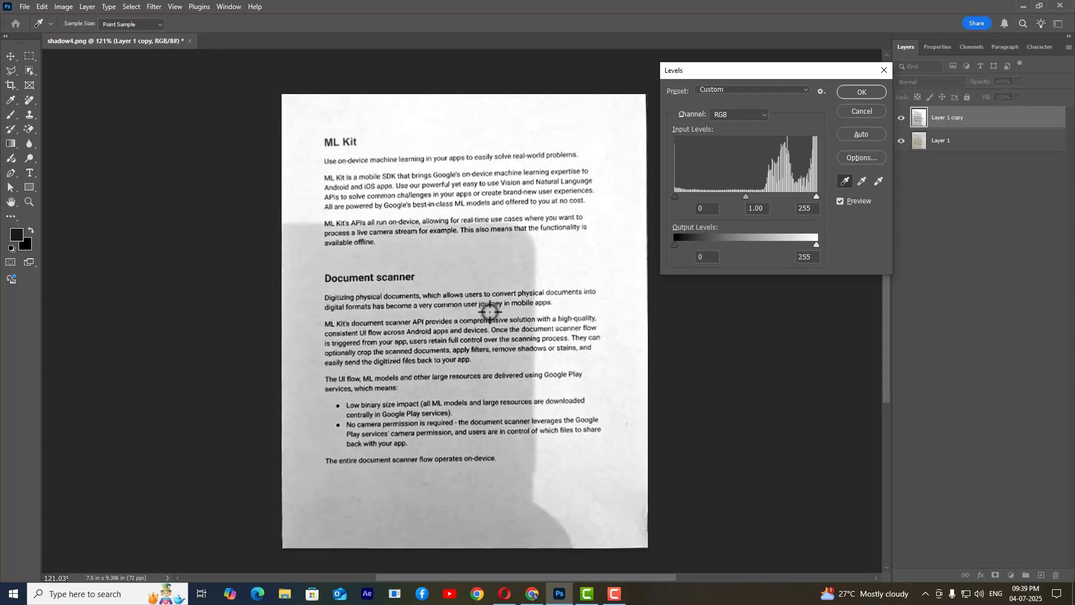
click(875, 91)
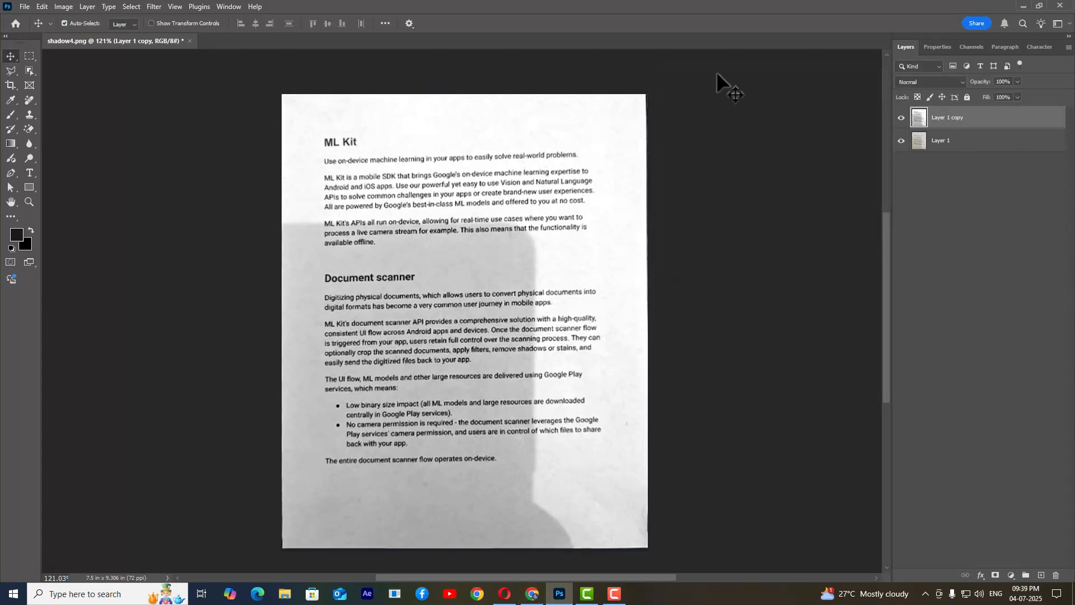
Set up the Dodge tool with the Highlights range, 40% exposure and a soft brush of size 70
click(31, 159)
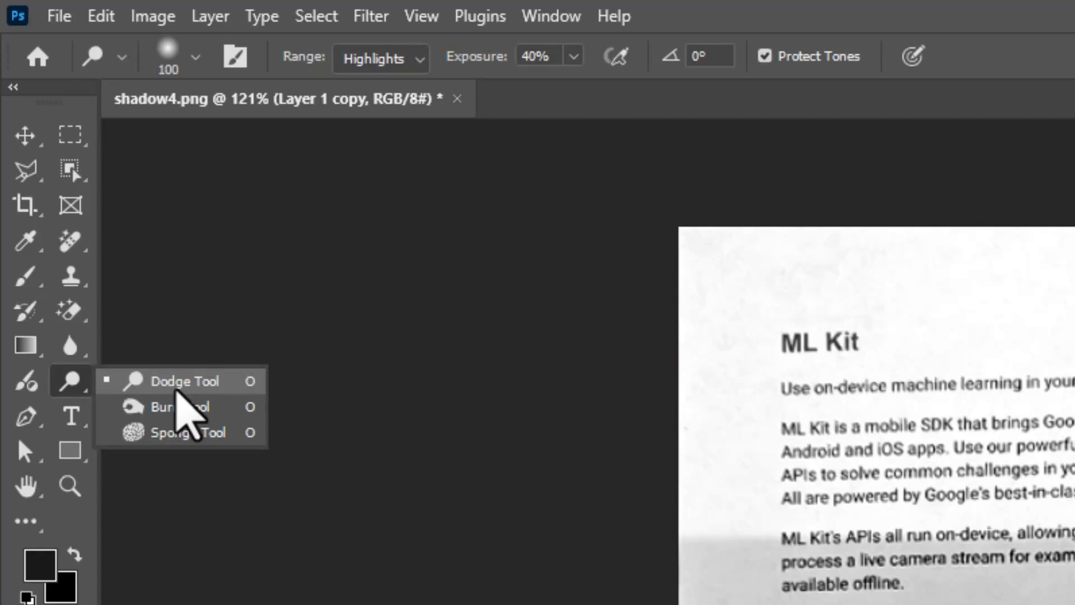
click(176, 389)
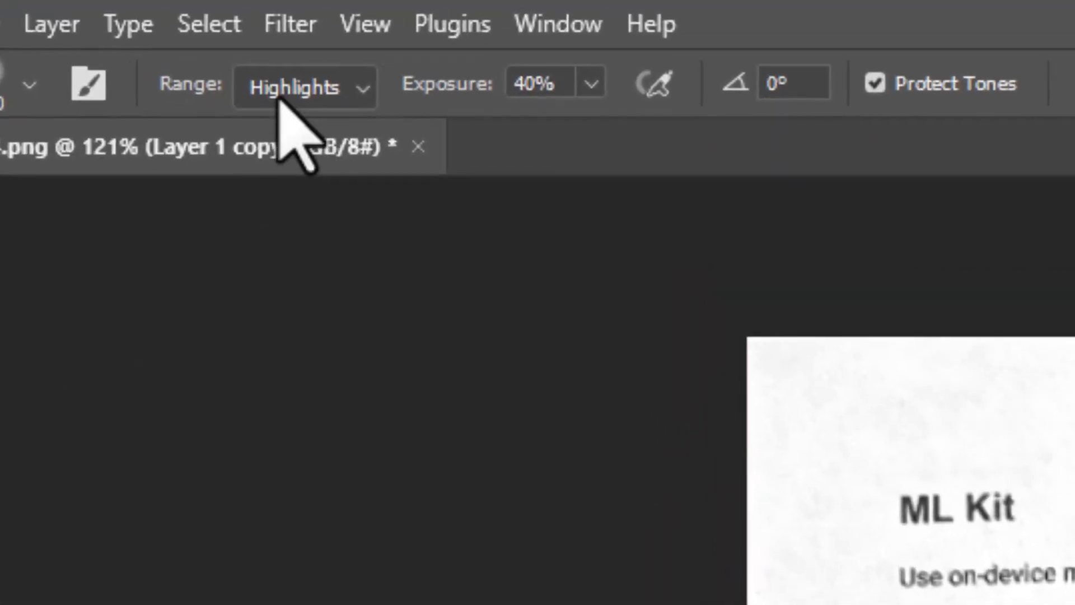
click(346, 92)
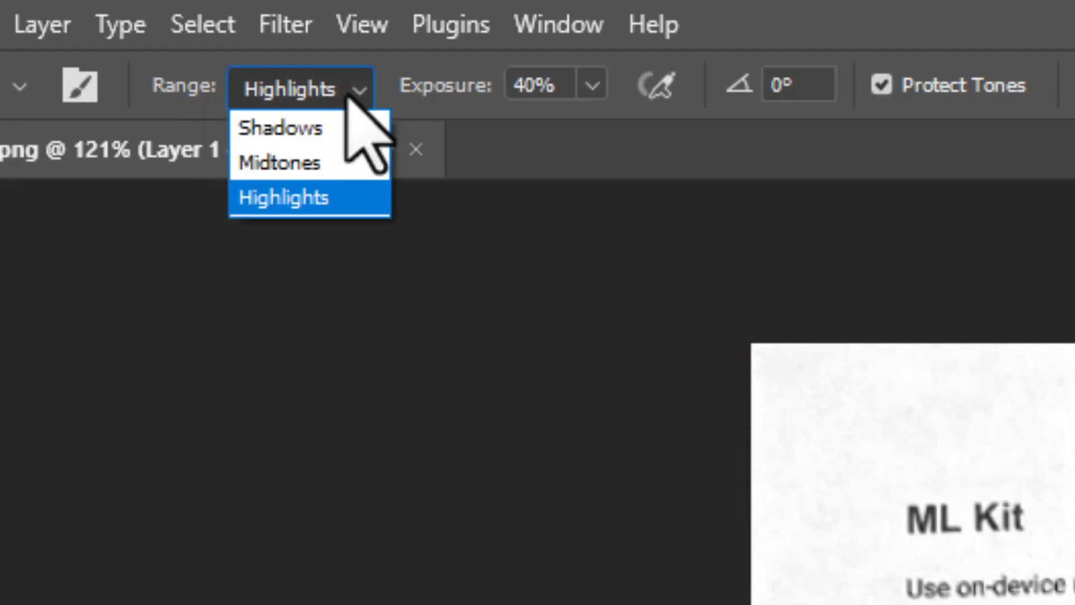
click(315, 202)
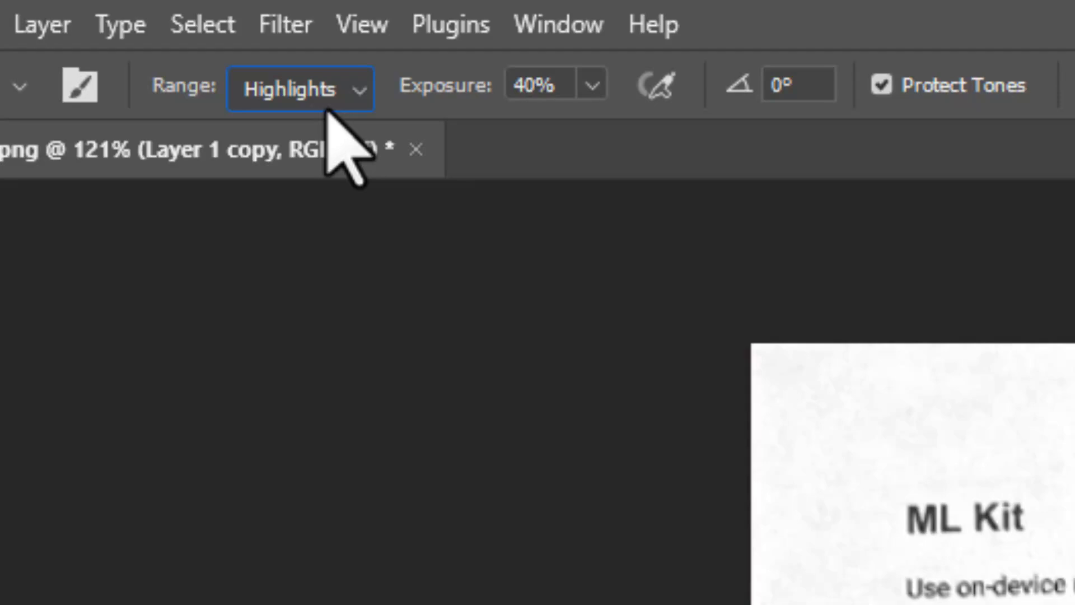
drag(562, 92, 482, 97)
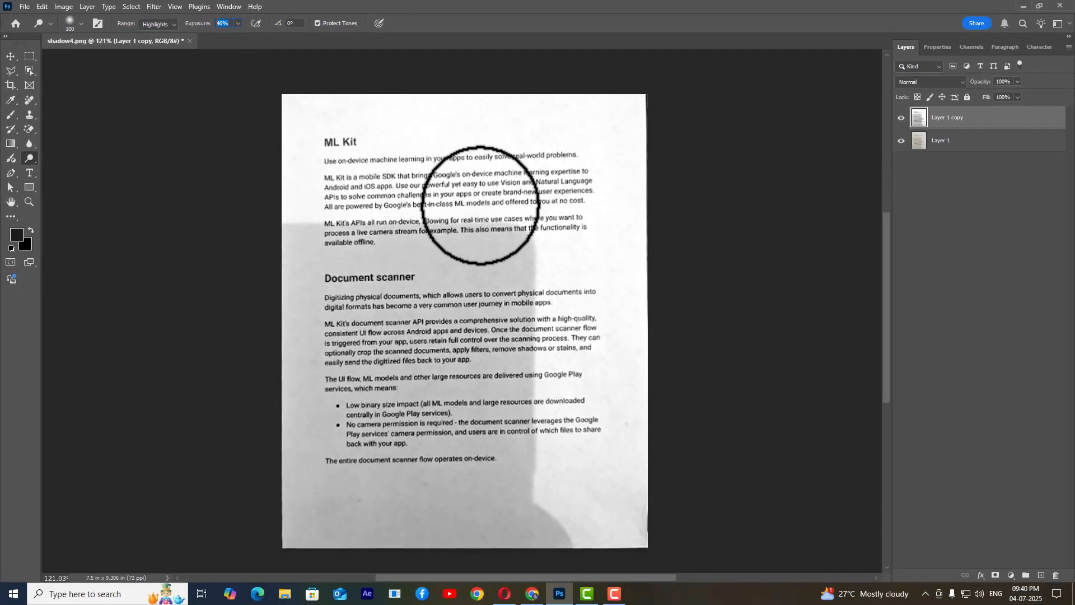
key(bracketleft)
key(bracketleft)
key(bracketleft)
key(bracketleft)
key(bracketleft)
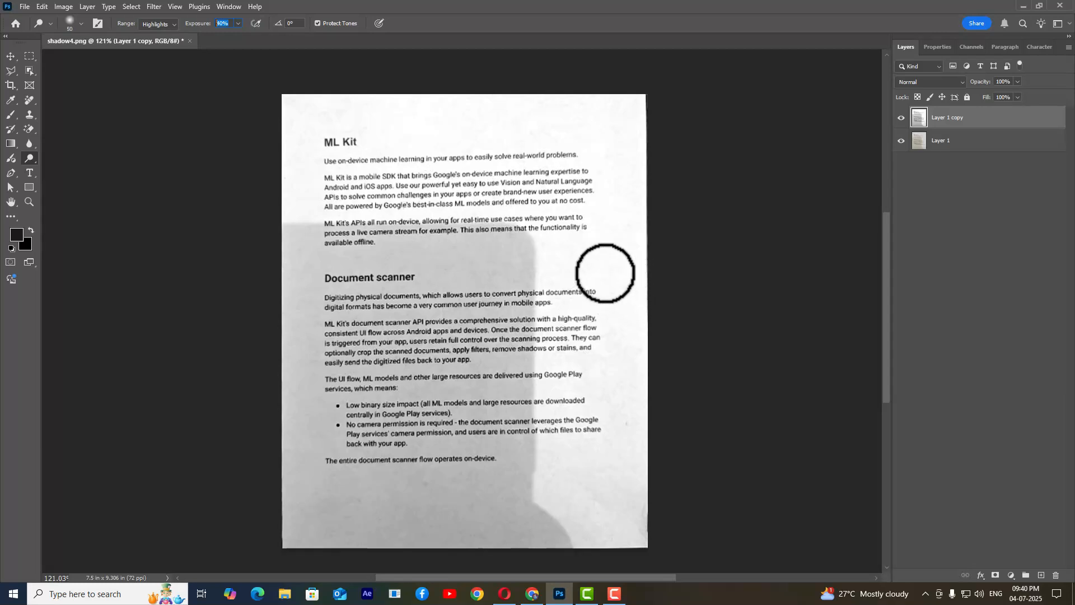
key(bracketright)
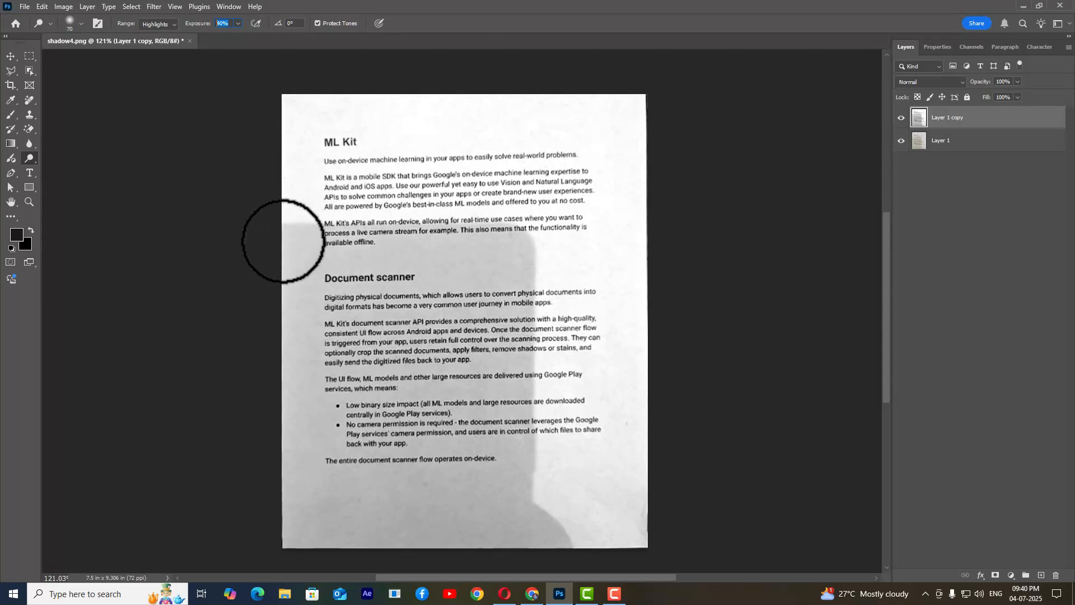
Dodge the shadowed paper on the duplicated layer to white, including the page's side, top and bottom margins
mouse_move(283, 240)
mouse_down()
mouse_move(504, 234)
mouse_move(452, 250)
mouse_up()
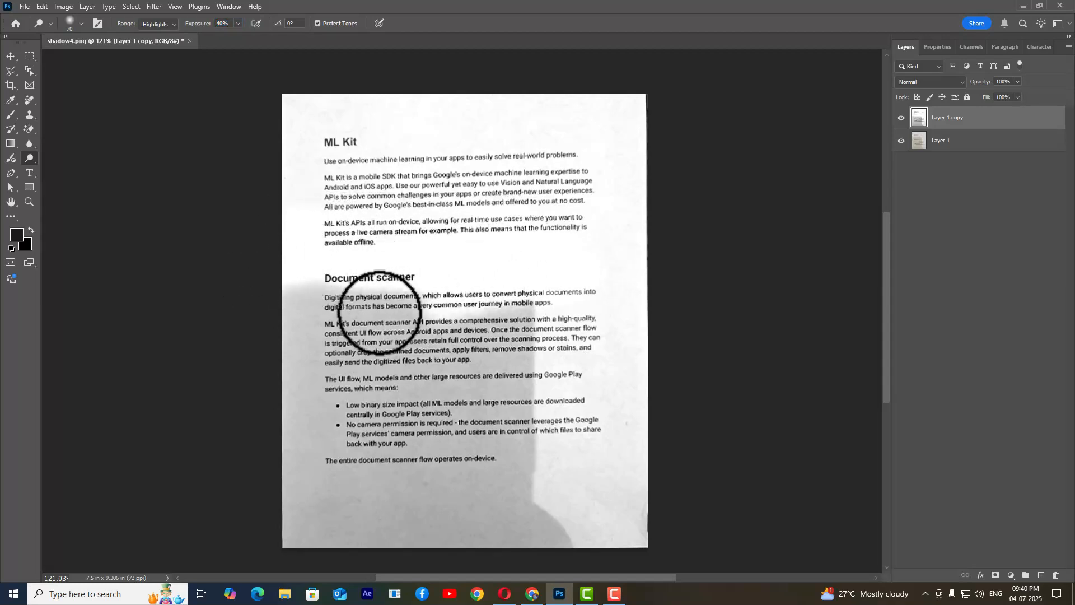
mouse_move(316, 313)
mouse_down()
mouse_move(359, 288)
mouse_move(343, 297)
mouse_up()
mouse_move(560, 319)
mouse_down()
mouse_move(425, 427)
mouse_move(499, 351)
mouse_move(301, 411)
mouse_move(485, 357)
mouse_move(381, 436)
mouse_move(381, 391)
mouse_move(326, 424)
mouse_move(343, 441)
mouse_move(360, 430)
mouse_move(283, 467)
mouse_move(325, 431)
mouse_move(270, 506)
mouse_move(474, 477)
mouse_move(384, 479)
mouse_move(528, 457)
mouse_move(445, 449)
mouse_move(540, 420)
mouse_move(505, 408)
mouse_move(555, 384)
mouse_move(421, 403)
mouse_move(464, 399)
mouse_move(355, 472)
mouse_move(514, 453)
mouse_move(547, 472)
mouse_move(388, 512)
mouse_move(471, 502)
mouse_move(254, 513)
mouse_move(581, 538)
mouse_move(536, 511)
mouse_move(423, 534)
mouse_move(660, 538)
mouse_move(563, 503)
mouse_move(633, 420)
mouse_up()
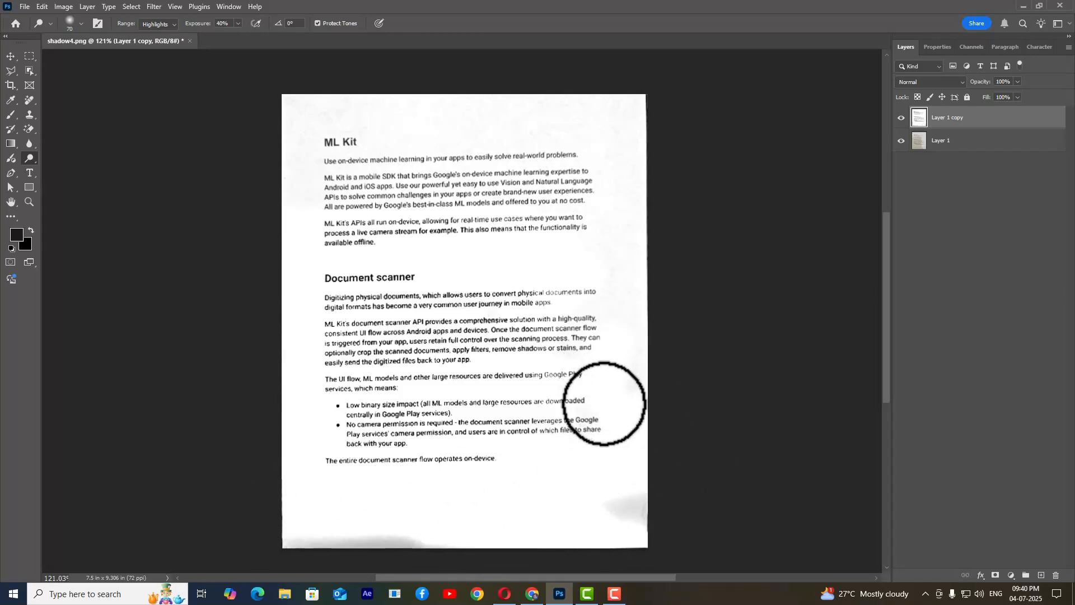
mouse_move(624, 109)
mouse_down()
mouse_move(436, 109)
mouse_move(600, 116)
mouse_move(460, 133)
mouse_move(626, 129)
mouse_move(438, 105)
mouse_move(190, 108)
mouse_up()
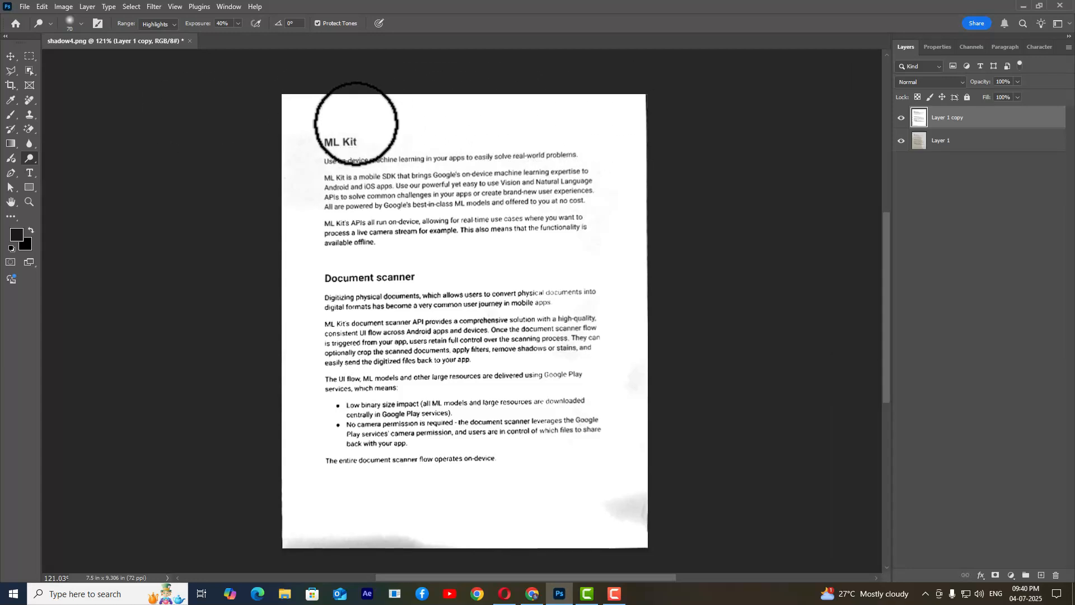
mouse_move(617, 505)
mouse_down()
mouse_move(641, 501)
mouse_move(551, 546)
mouse_move(312, 553)
mouse_up()
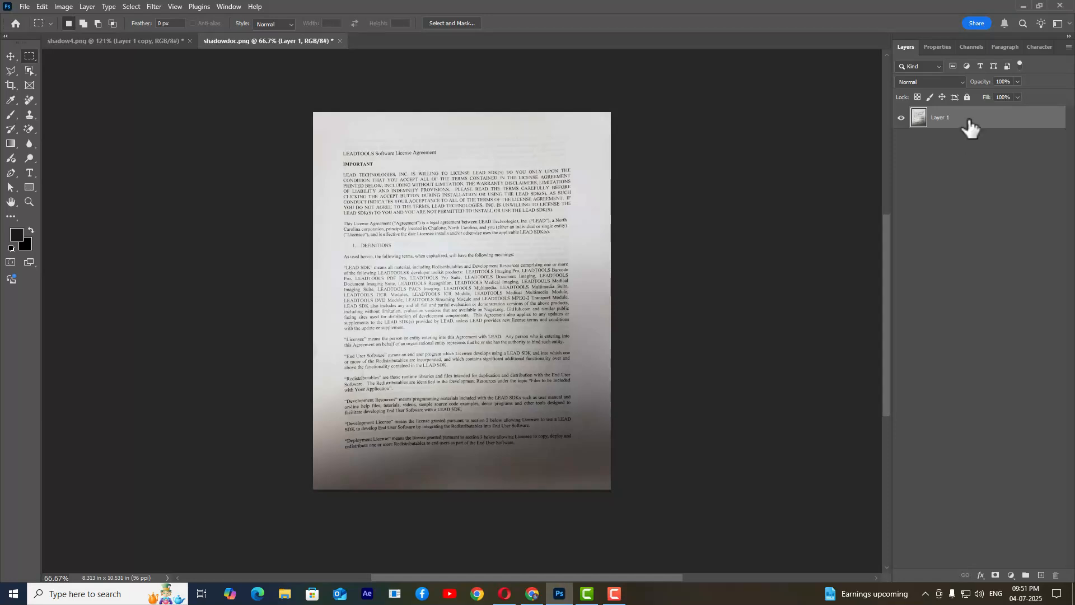
Duplicate Layer 1 in shadowdoc.png and open a Gradient Map adjustment on the copy
key(ctrl+j)
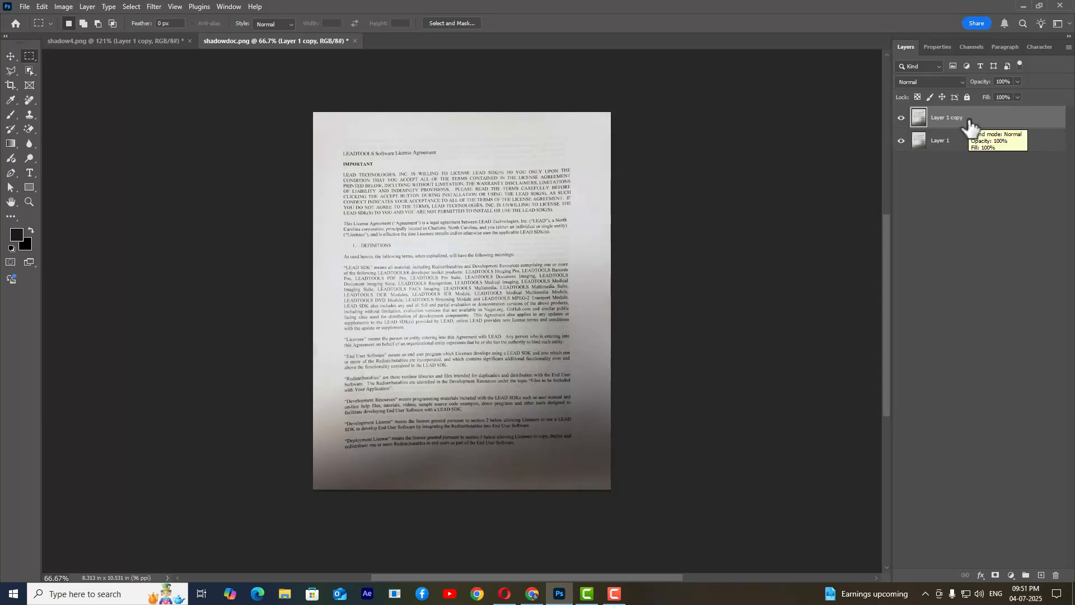
click(62, 6)
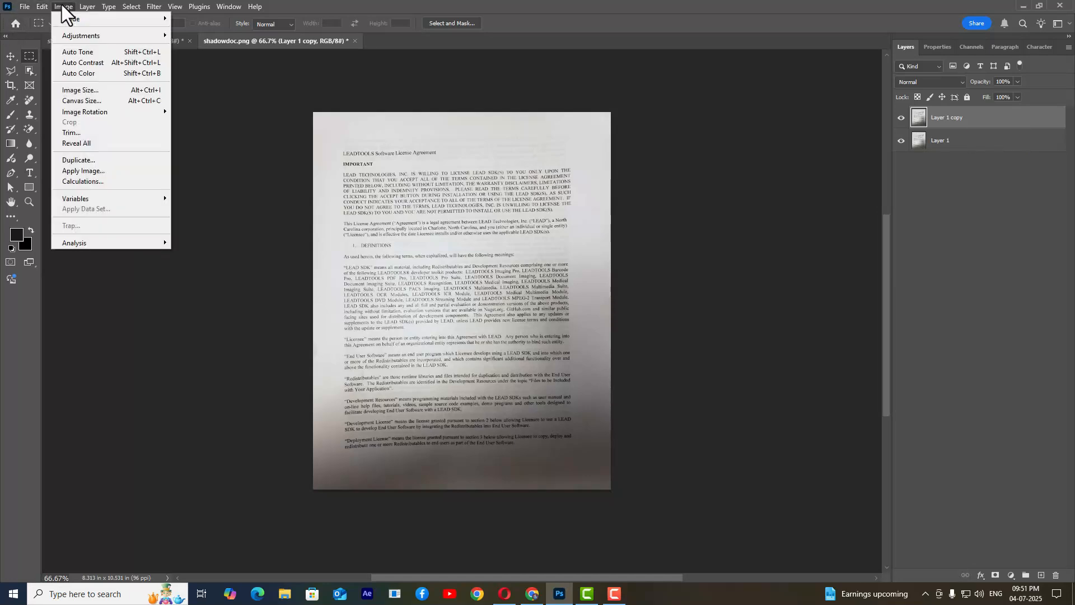
mouse_move(84, 38)
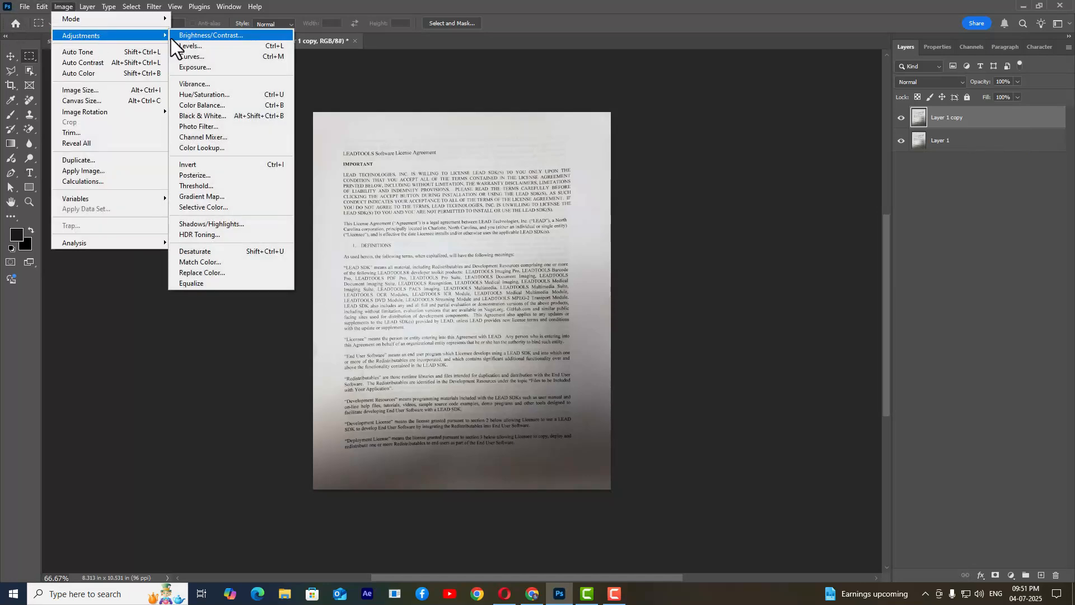
click(235, 197)
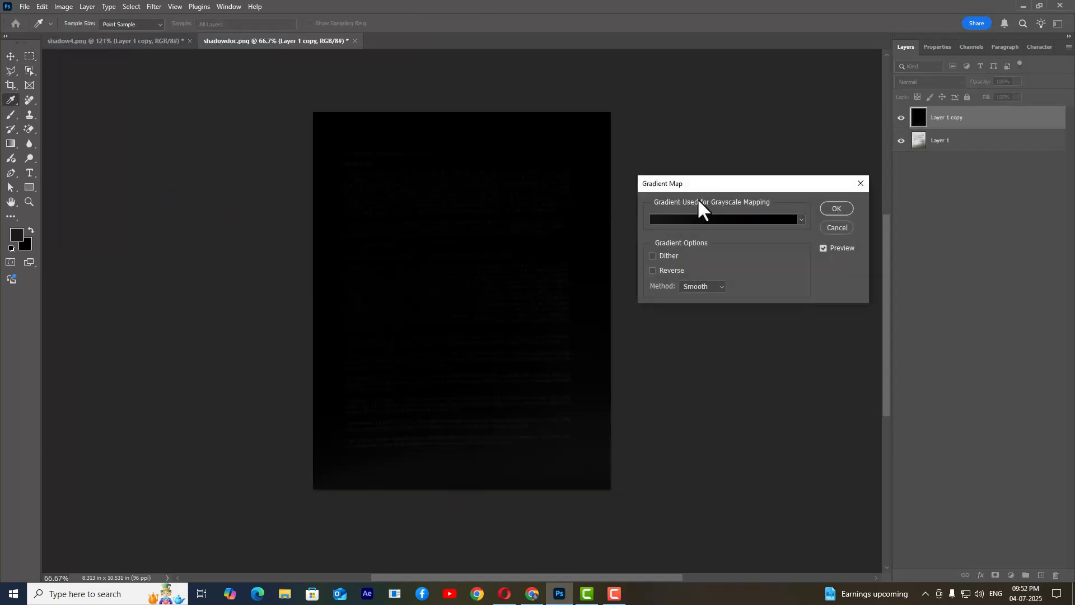
mouse_move(719, 185)
mouse_down()
mouse_move(669, 172)
mouse_move(714, 190)
mouse_up()
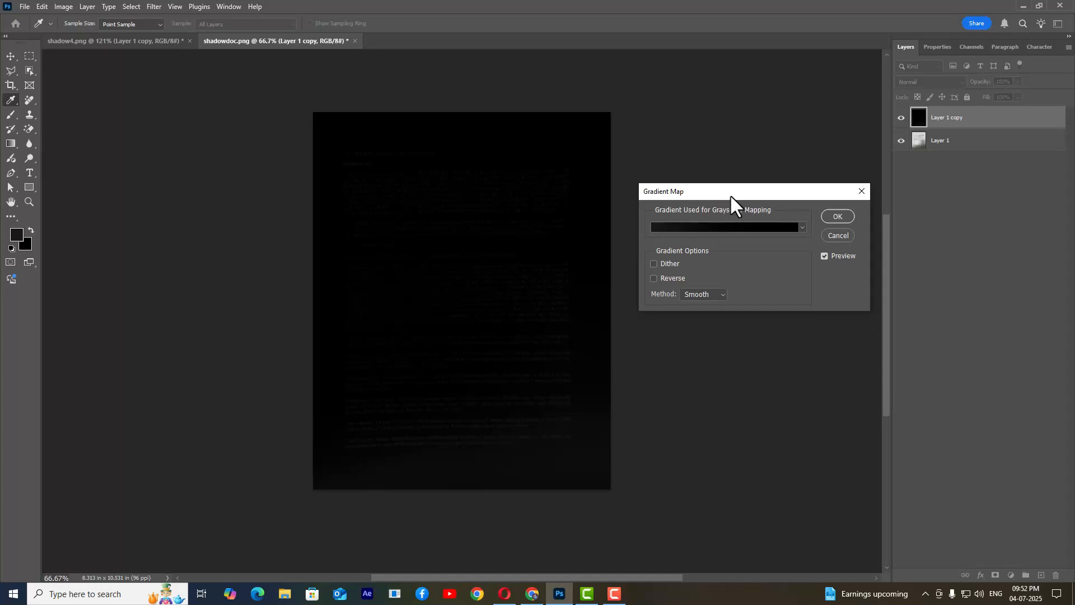
Set the gradient's start colour stop to pure black (000000)
click(676, 227)
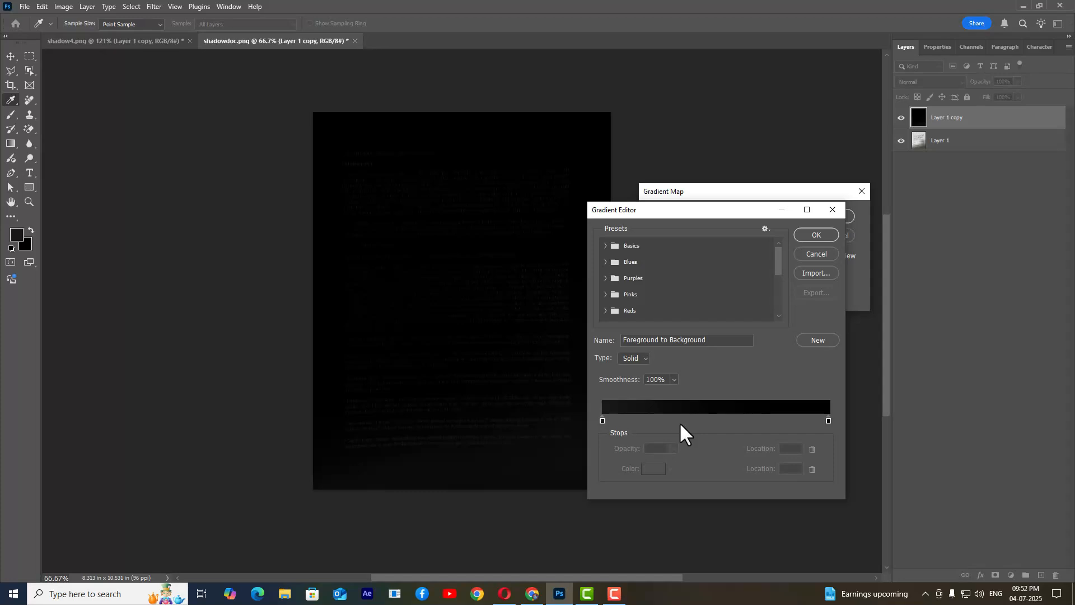
double_click(602, 420)
click(844, 426)
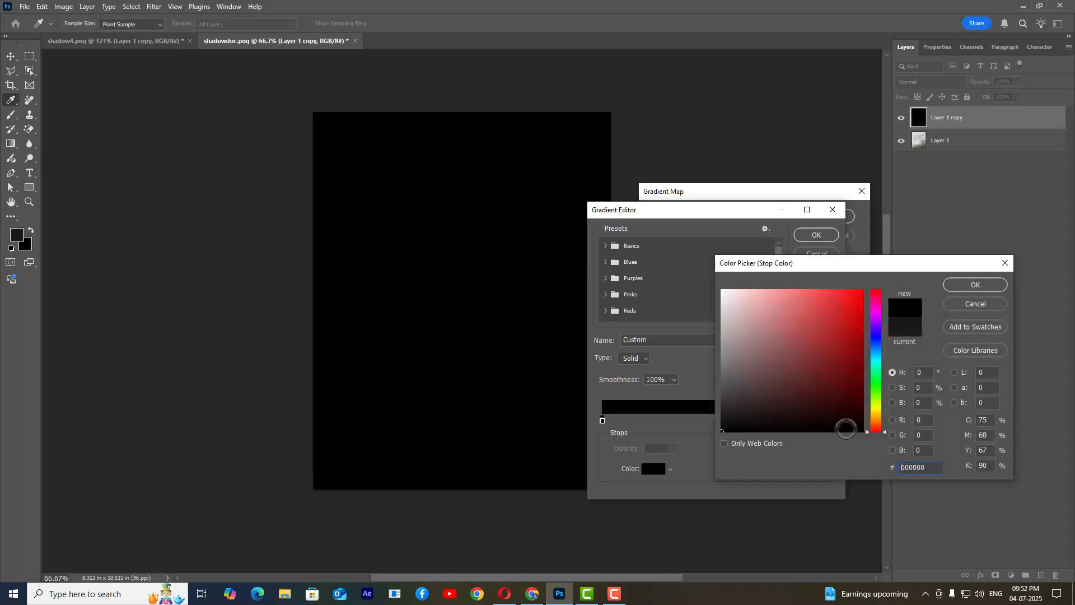
click(973, 285)
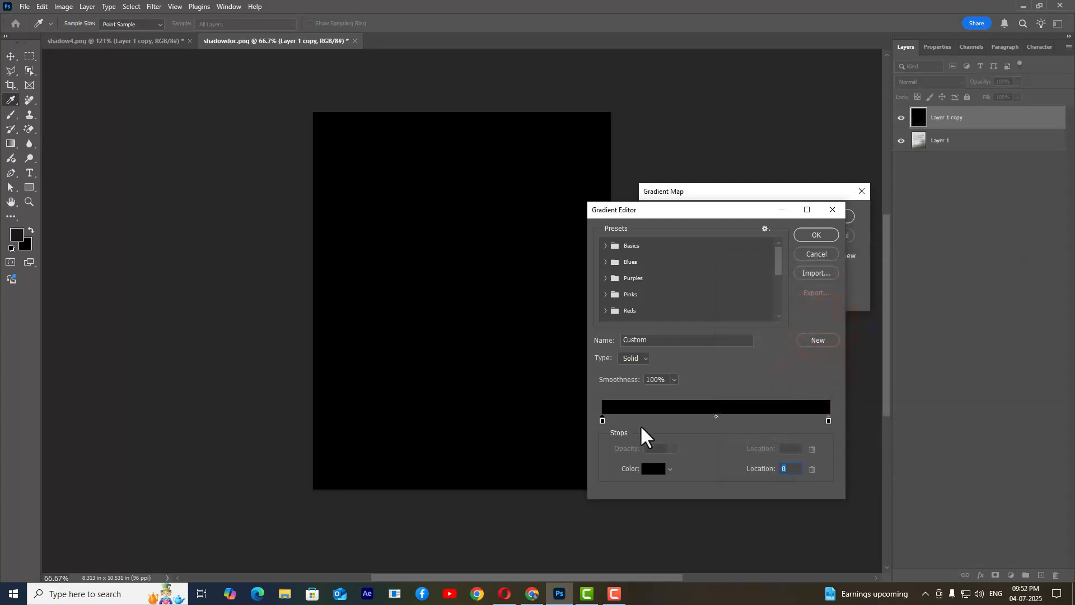
Set the gradient's end colour stop to white, accept the gradient and apply the Gradient Map to the duplicated layer
double_click(829, 421)
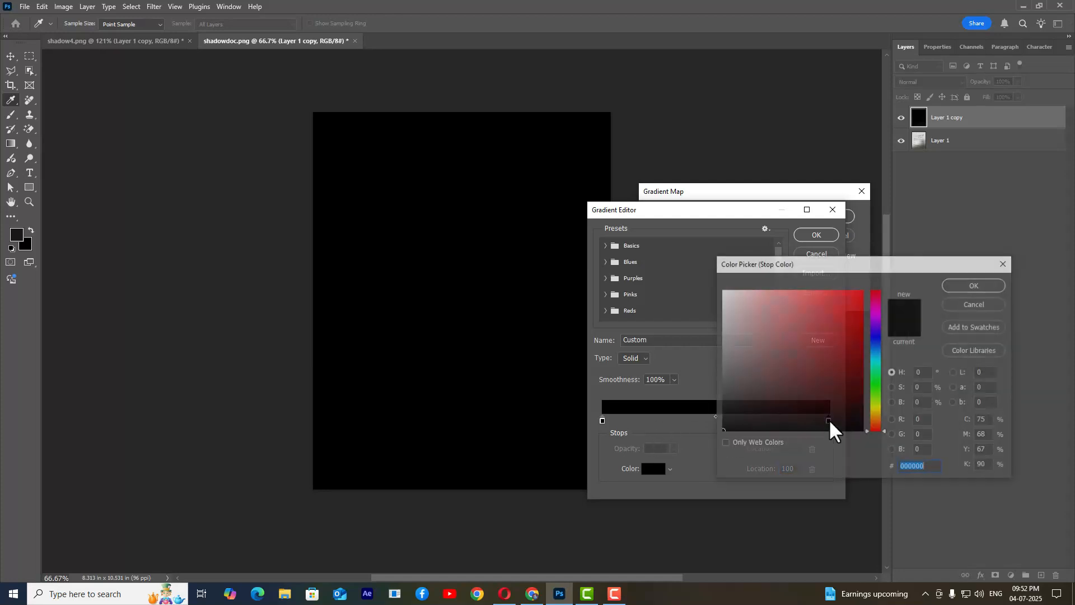
drag(756, 308, 675, 263)
click(956, 284)
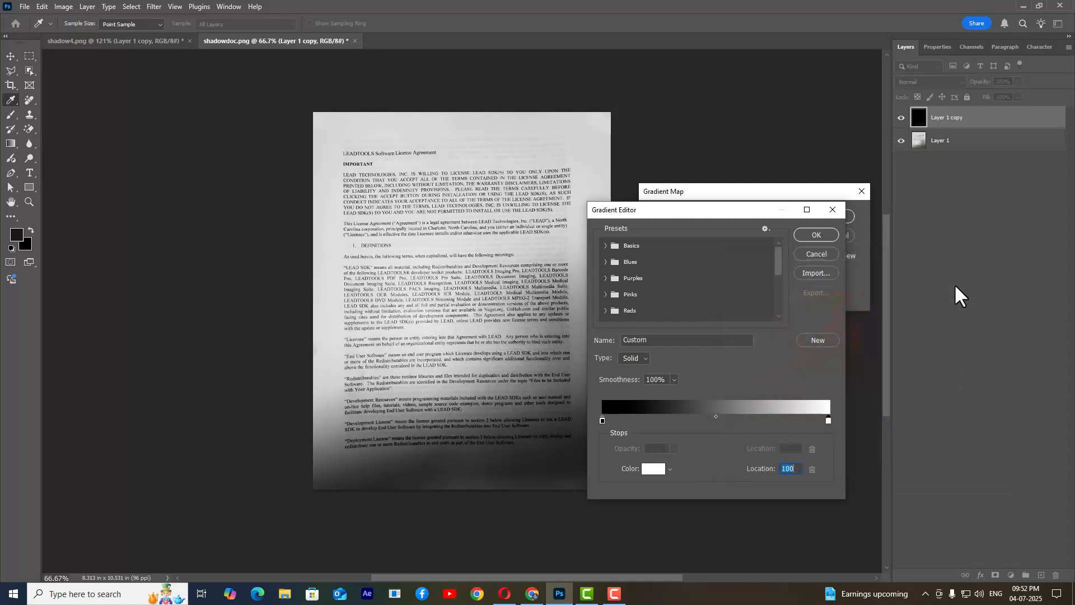
click(812, 234)
drag(688, 187, 676, 184)
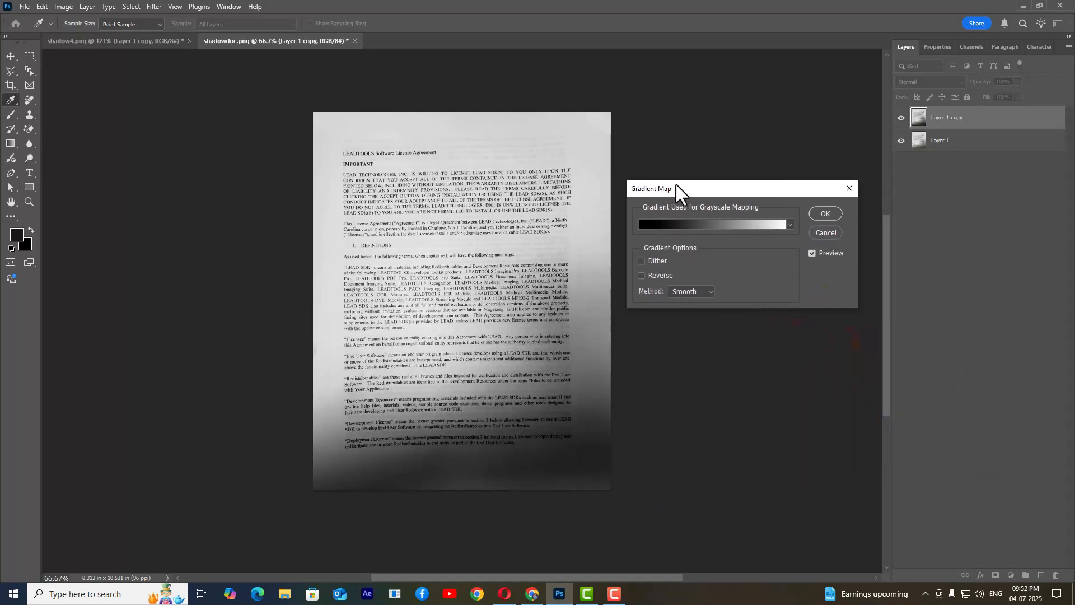
click(818, 212)
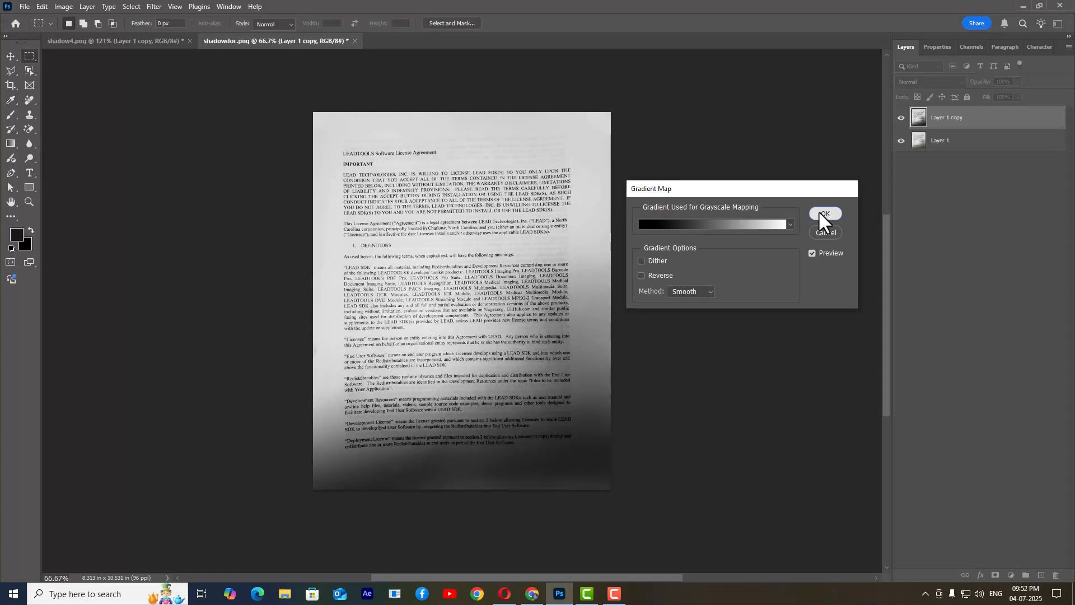
Open a Levels adjustment on the duplicated layer and set the white point by sampling blank paper near the page's upper-right corner
click(58, 6)
mouse_move(106, 37)
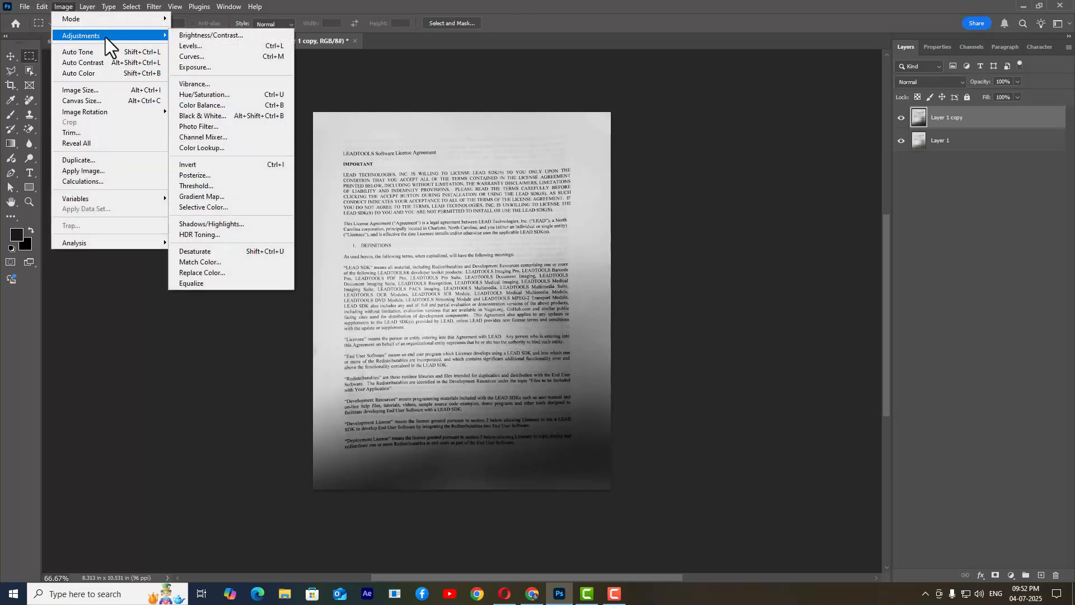
click(227, 47)
drag(756, 89, 753, 140)
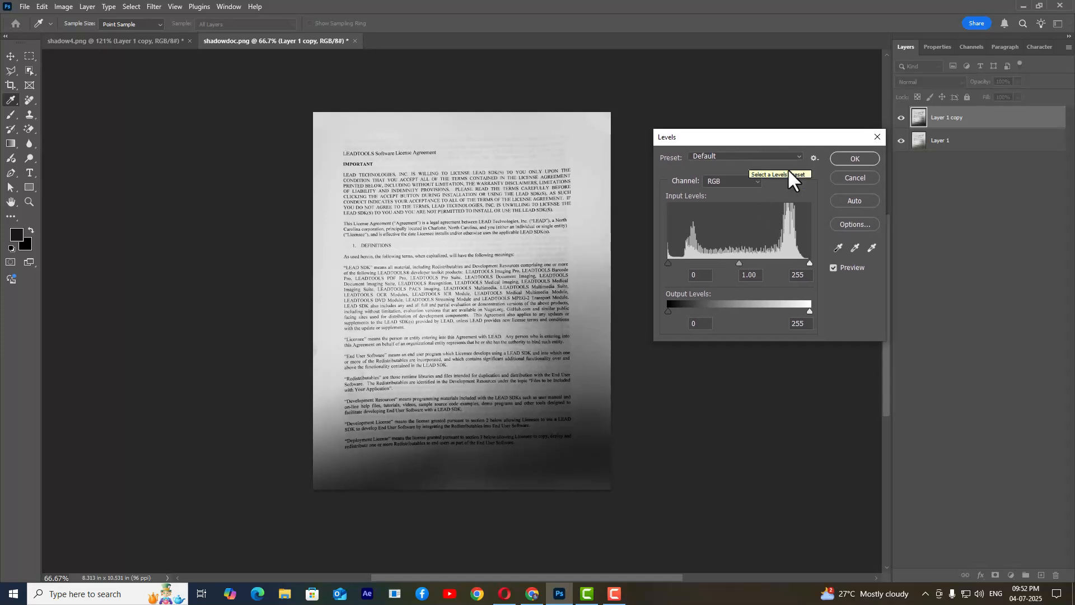
drag(788, 142, 768, 134)
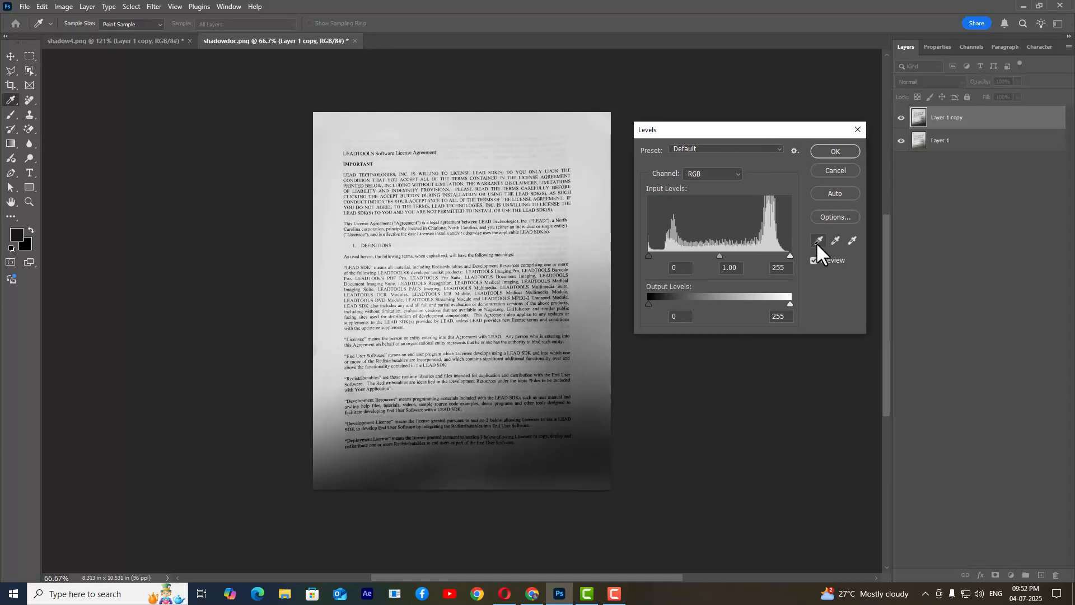
click(852, 241)
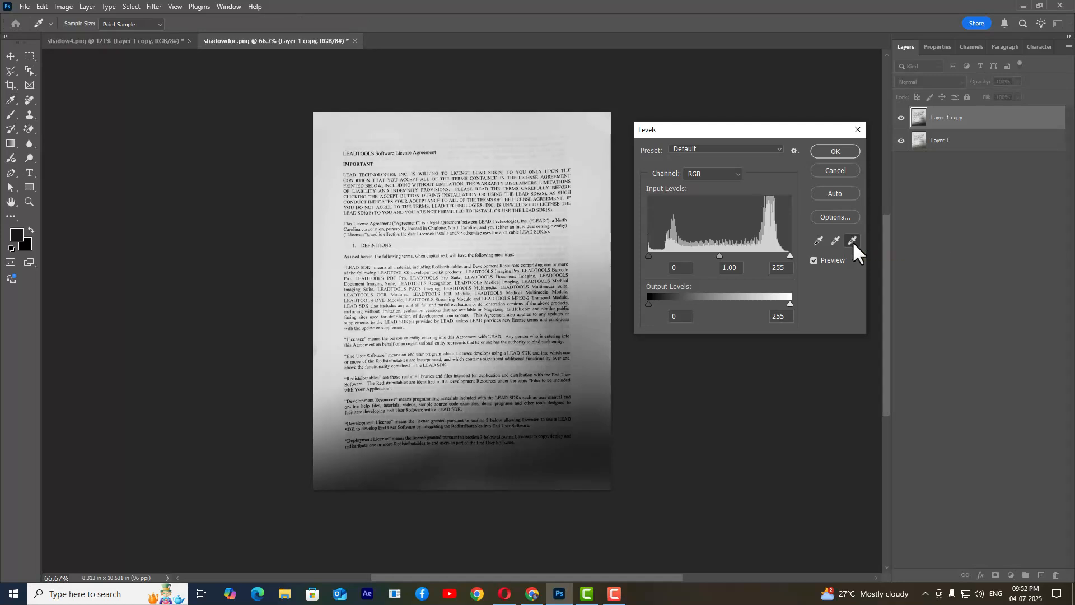
click(577, 150)
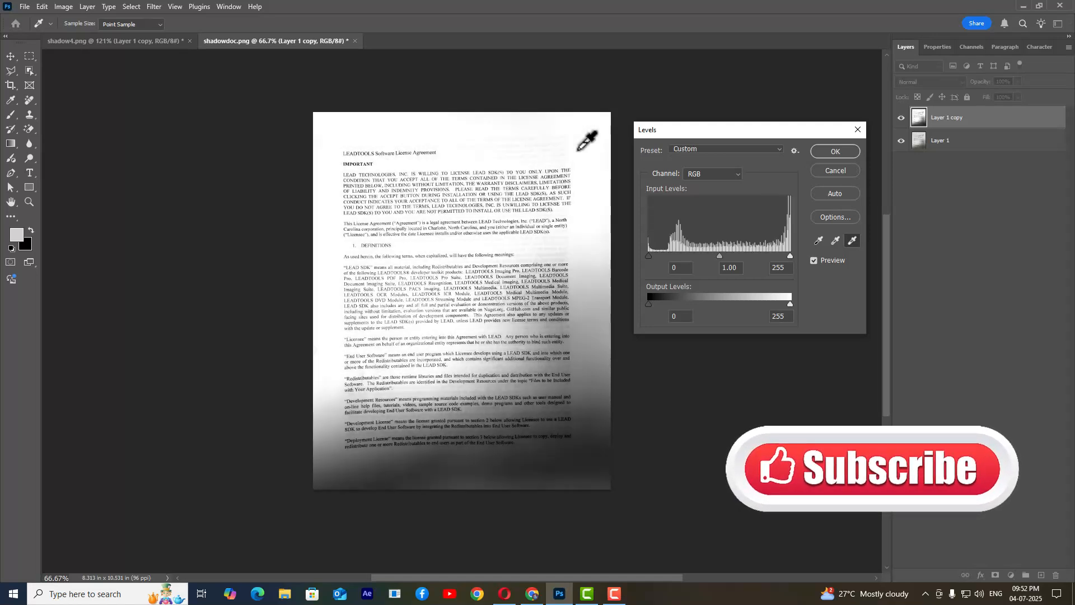
Set the Levels black point by sampling a dark letter pixel in "when" in the line below the DEFINITIONS heading
click(818, 240)
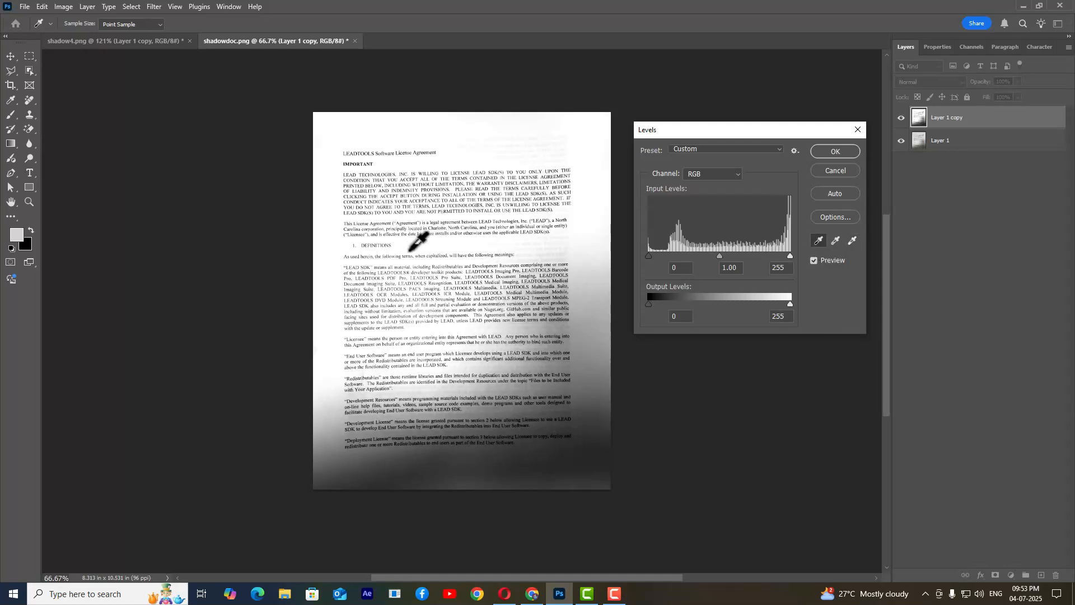
scroll(416, 253, up, 8)
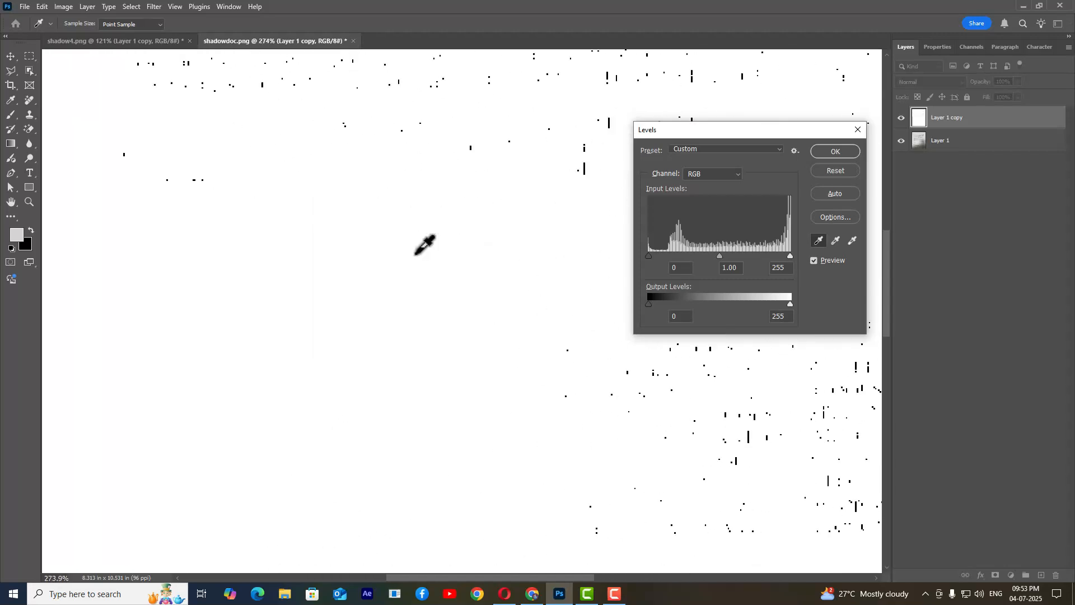
scroll(418, 252, up, 6)
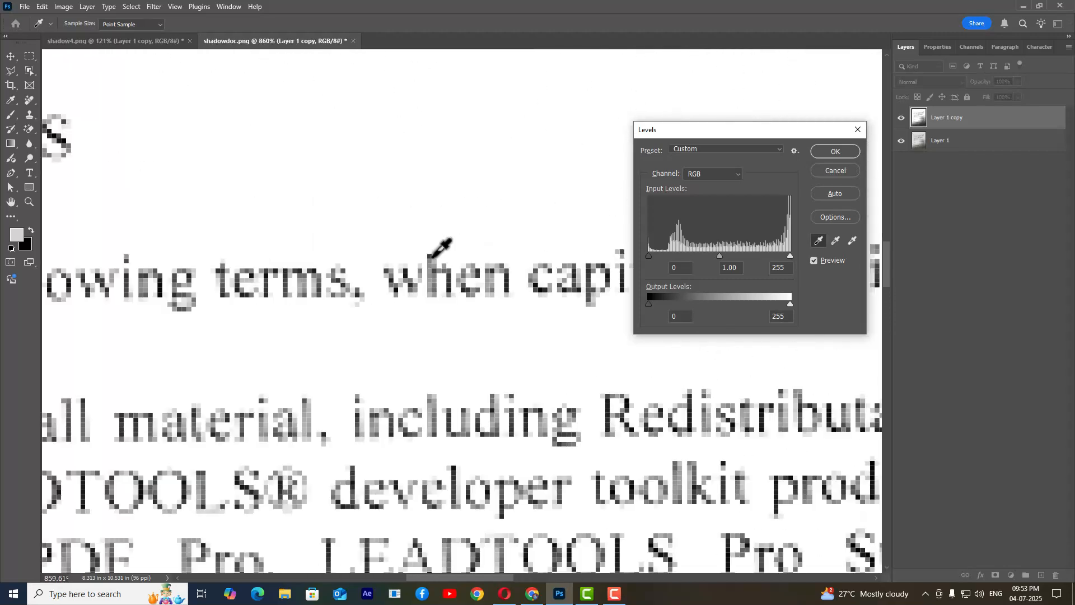
scroll(511, 249, up, 1)
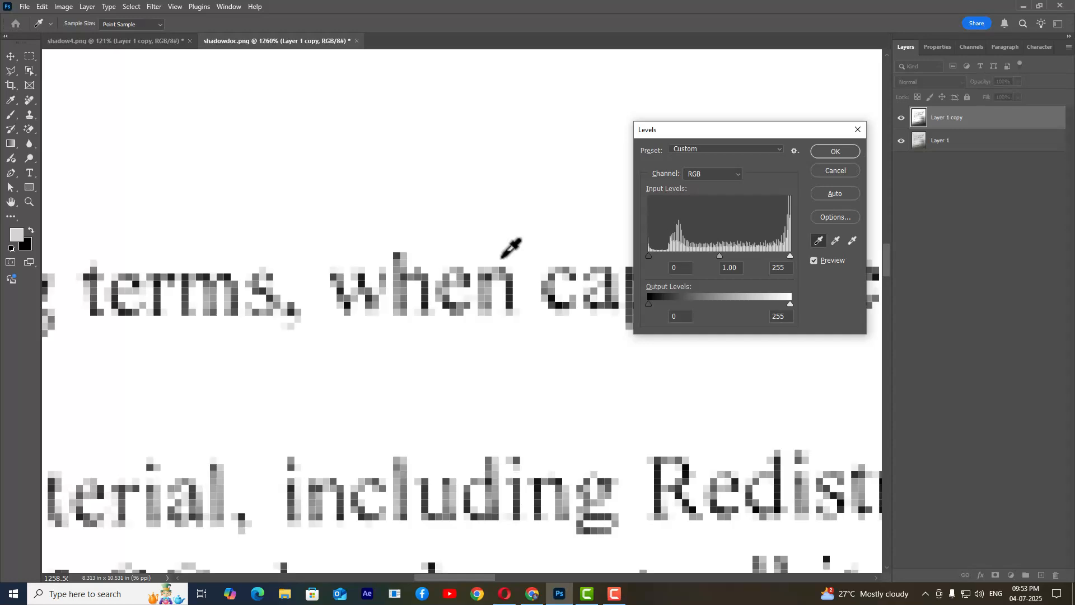
click(425, 306)
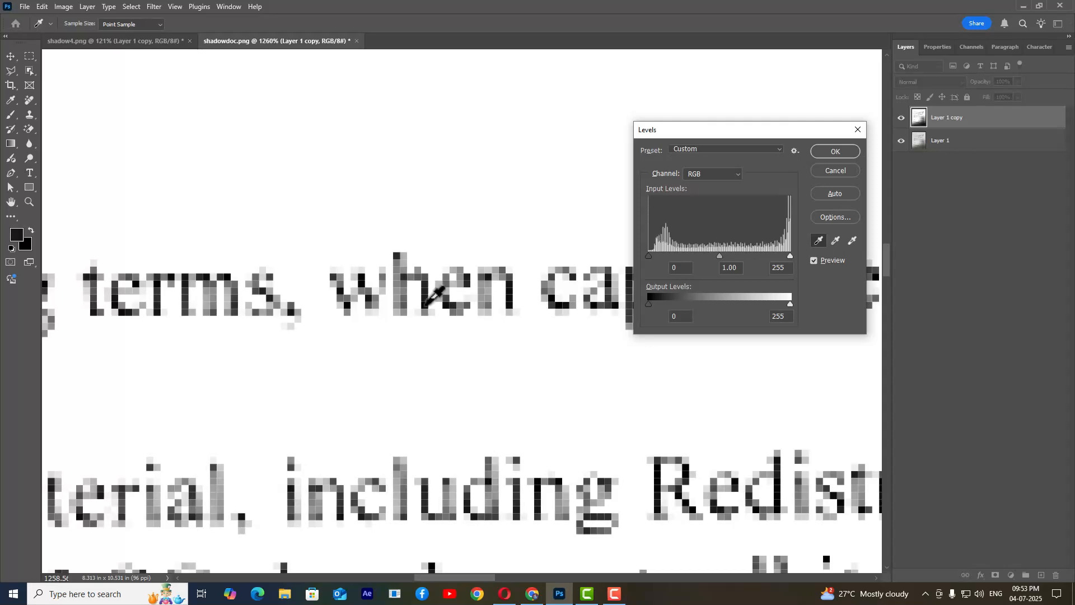
scroll(425, 303, down, 15)
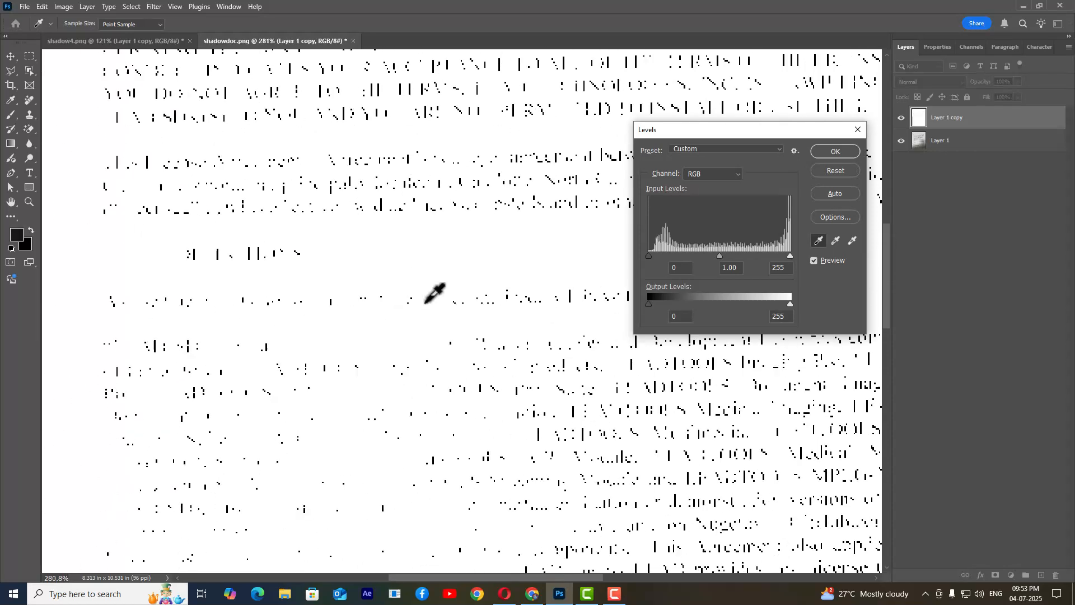
scroll(425, 303, up, 2)
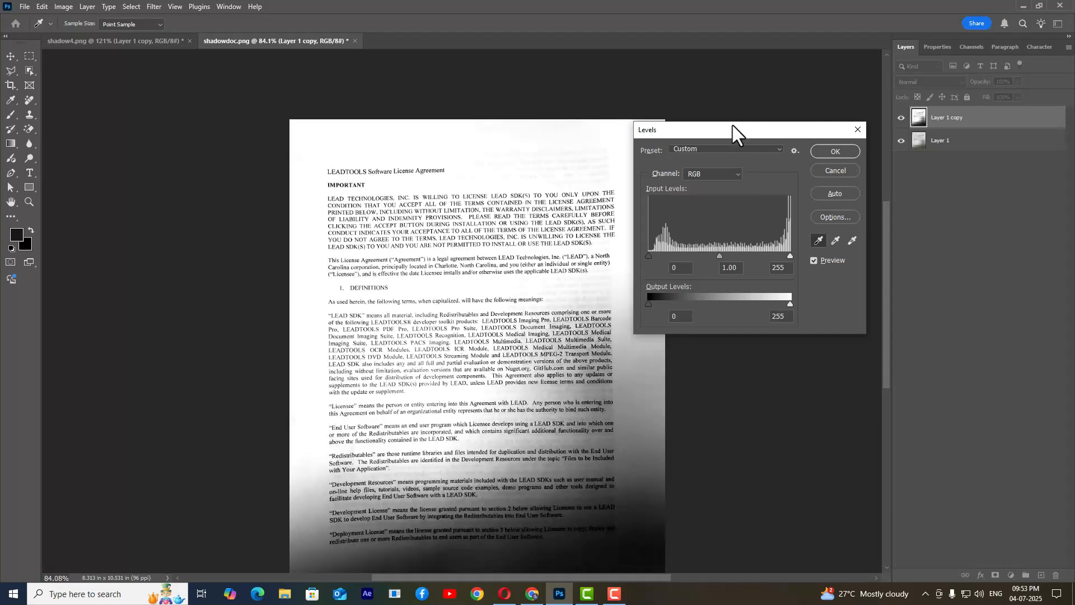
Accept the Levels adjustment on the duplicated layer
mouse_move(732, 125)
mouse_down()
mouse_move(774, 124)
mouse_move(745, 116)
mouse_up()
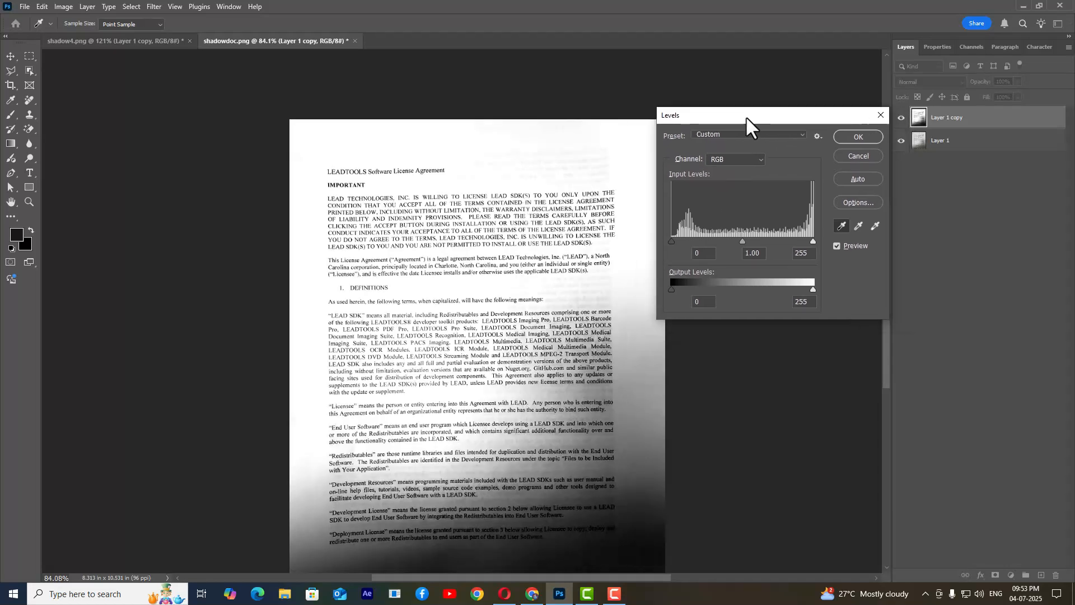
click(852, 137)
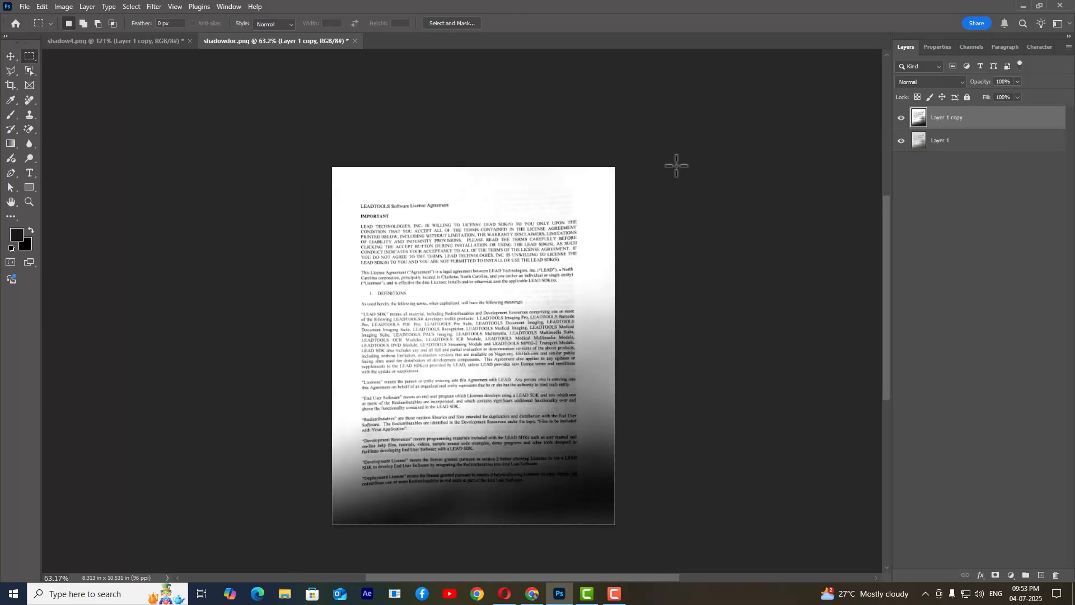
scroll(672, 172, down, 1)
scroll(668, 176, down, 2)
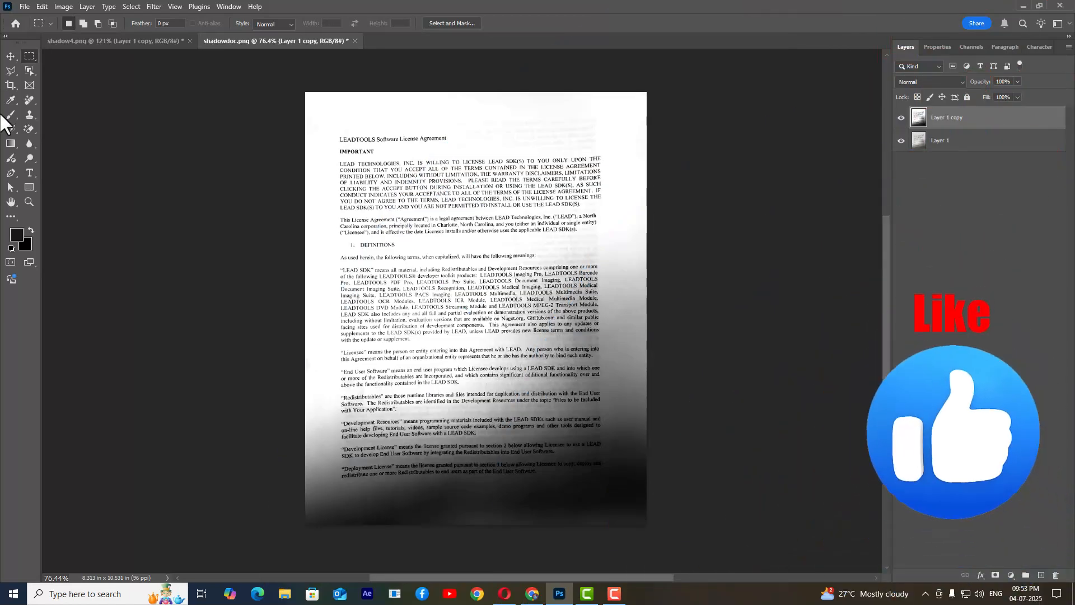
Dodge the shadow along the page's right side and lower part with a 200 px brush, Highlights range and 40% exposure
click(26, 155)
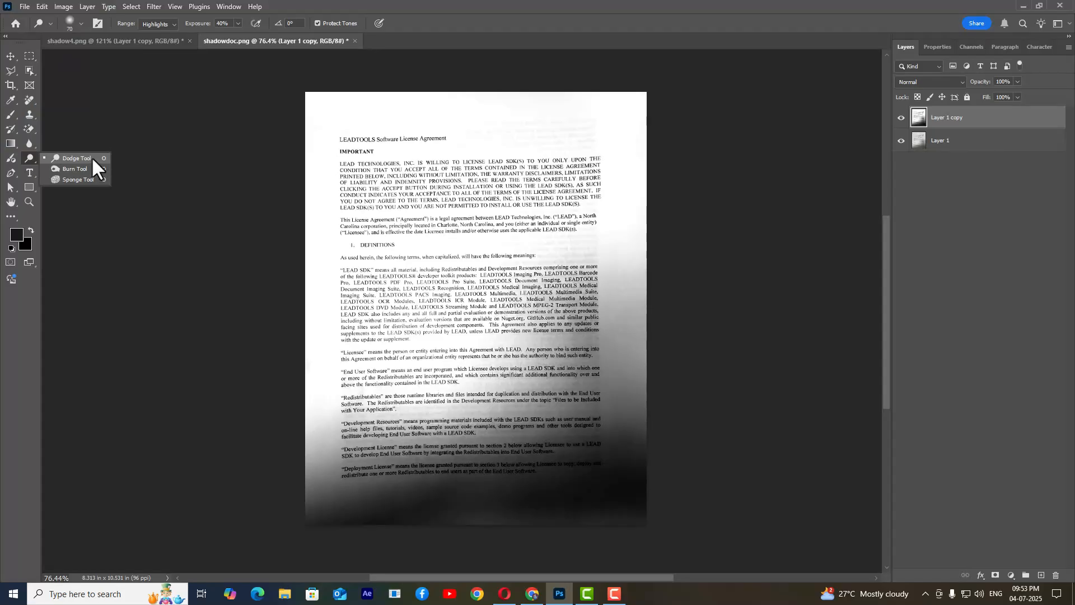
click(91, 157)
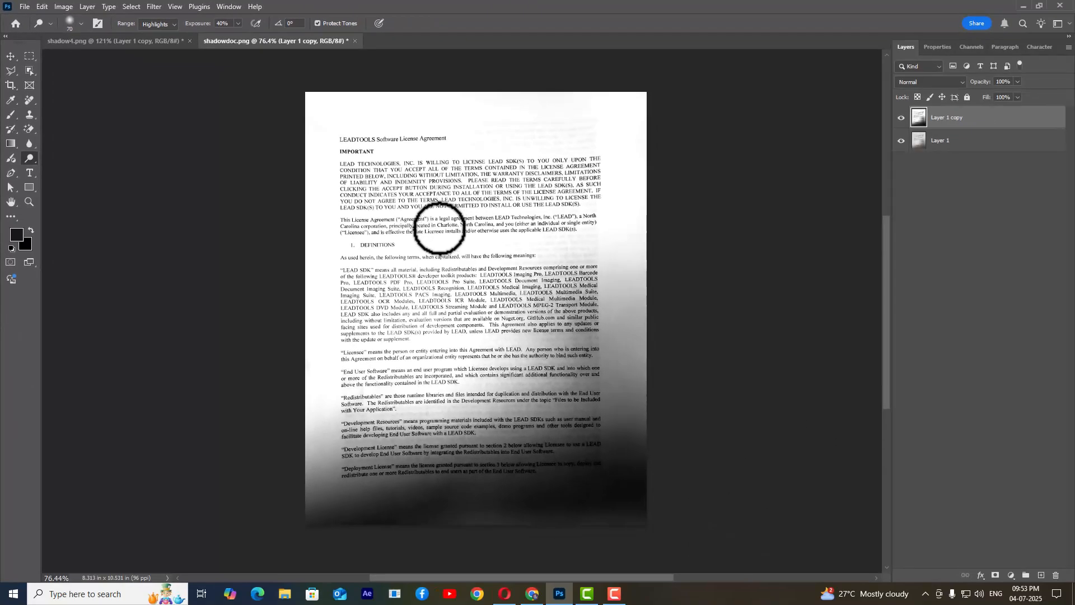
key(bracketright)
key(bracketright)
key(bracketright)
key(bracketright)
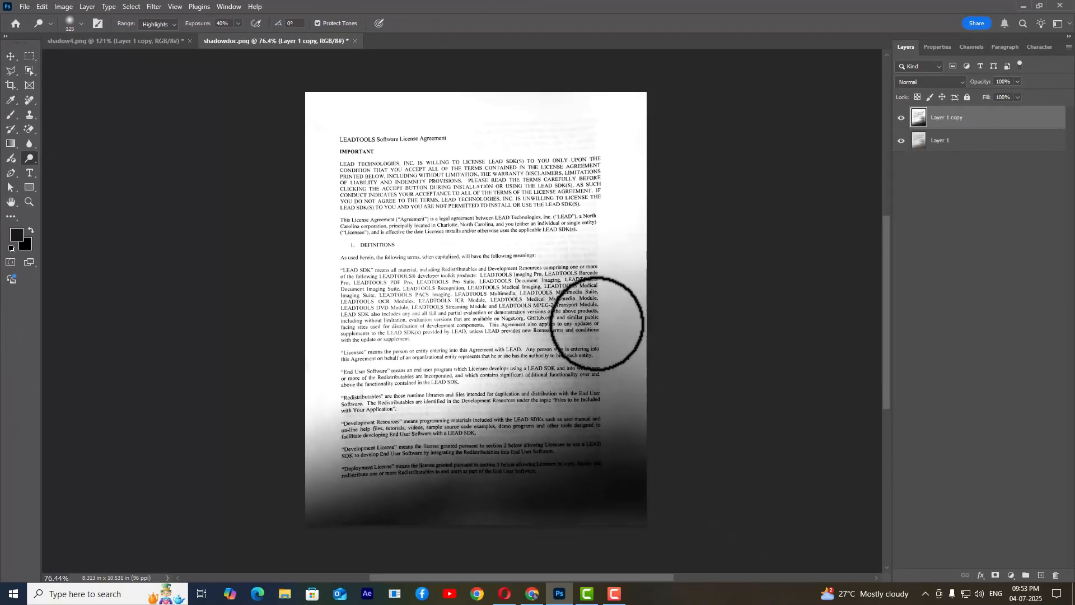
drag(573, 280, 573, 347)
mouse_move(452, 332)
mouse_down()
mouse_move(459, 301)
mouse_move(414, 313)
mouse_move(488, 346)
mouse_move(555, 346)
mouse_move(511, 375)
mouse_move(566, 375)
mouse_move(602, 356)
mouse_move(588, 341)
mouse_move(618, 364)
mouse_move(607, 323)
mouse_move(642, 271)
mouse_move(628, 307)
mouse_move(617, 422)
mouse_move(624, 411)
mouse_move(634, 496)
mouse_move(457, 491)
mouse_move(608, 496)
mouse_move(555, 498)
mouse_move(633, 512)
mouse_move(603, 497)
mouse_move(608, 470)
mouse_move(333, 401)
mouse_move(327, 425)
mouse_move(352, 451)
mouse_move(317, 450)
mouse_move(349, 460)
mouse_move(281, 471)
mouse_move(343, 479)
mouse_move(315, 487)
mouse_move(381, 488)
mouse_move(400, 507)
mouse_move(519, 517)
mouse_move(629, 508)
mouse_move(651, 522)
mouse_move(530, 548)
mouse_up()
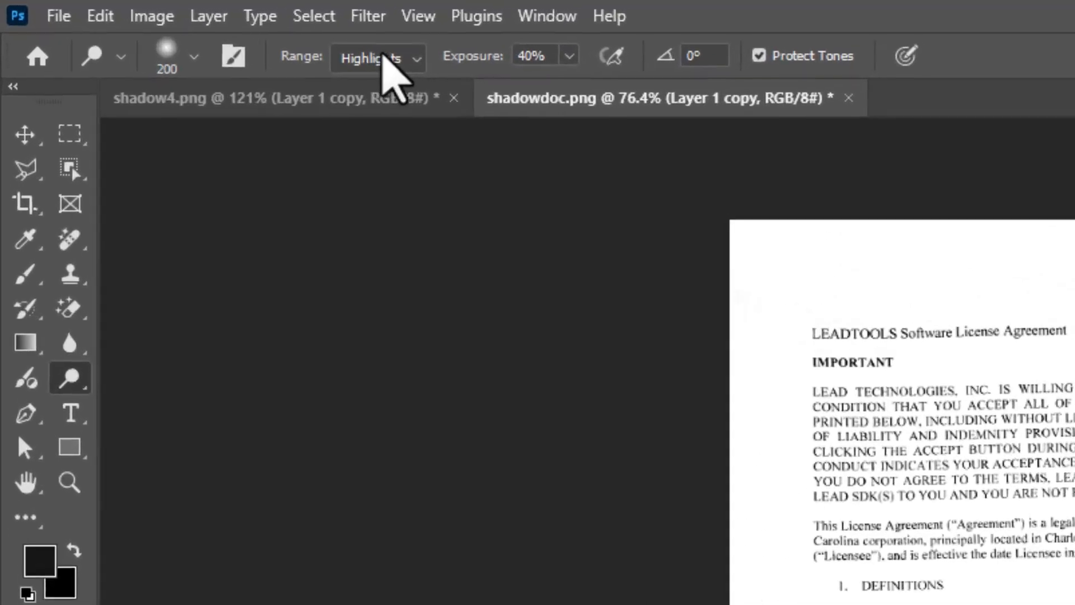
Dodge the shadow at the page's lower right and around the Development License paragraph using Midtones at 70% exposure
click(226, 35)
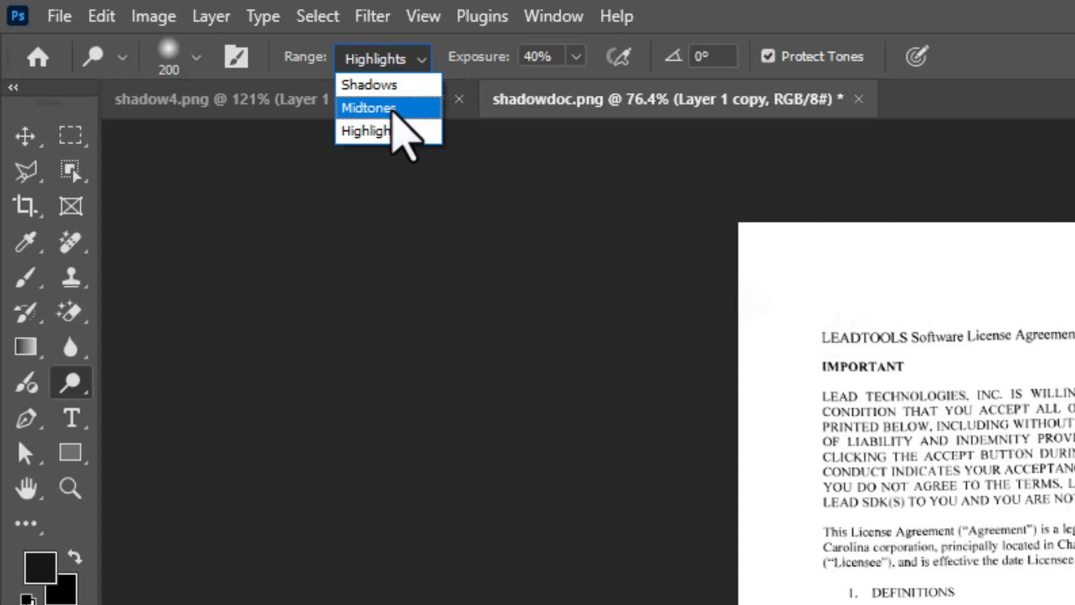
click(392, 109)
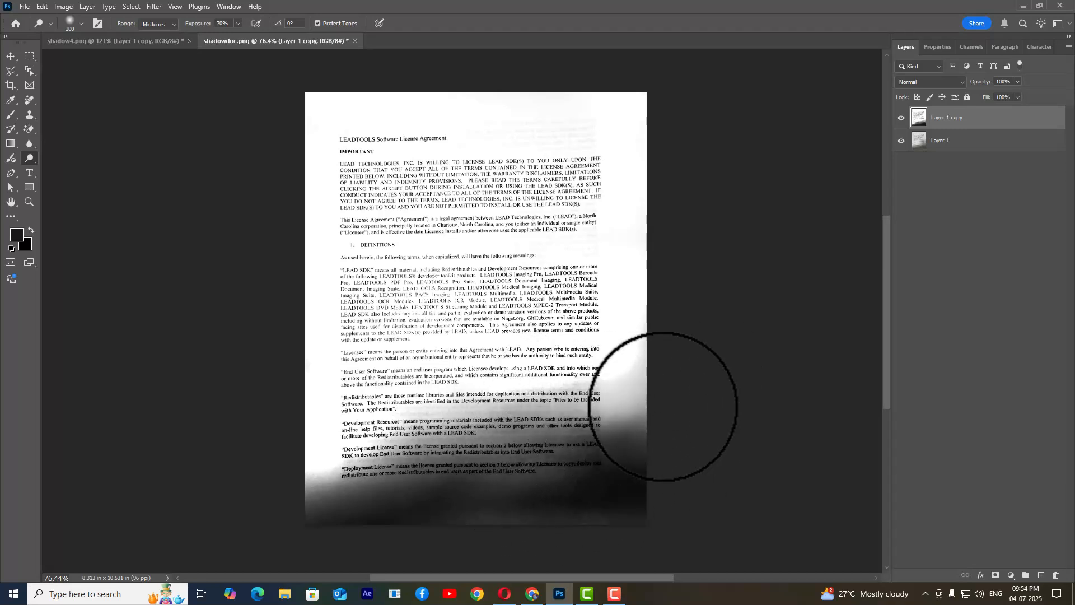
mouse_move(663, 406)
mouse_down()
mouse_move(569, 403)
mouse_move(600, 437)
mouse_move(527, 472)
mouse_move(517, 448)
mouse_up()
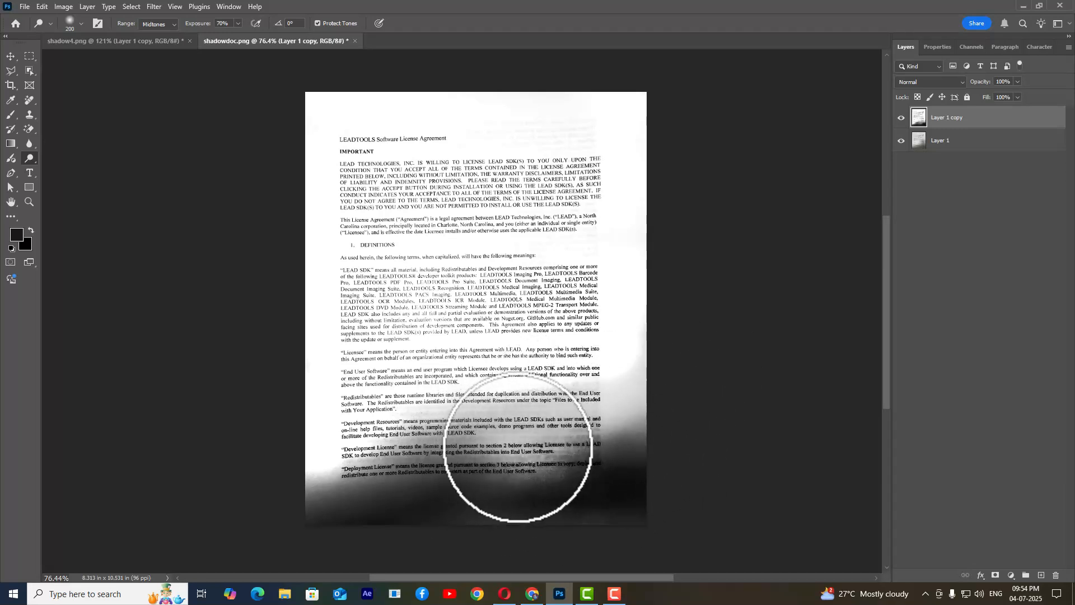
Raise the Dodge exposure to 100% and lighten the dark shadow over the last paragraph and bottom margin
click(232, 23)
text(1)
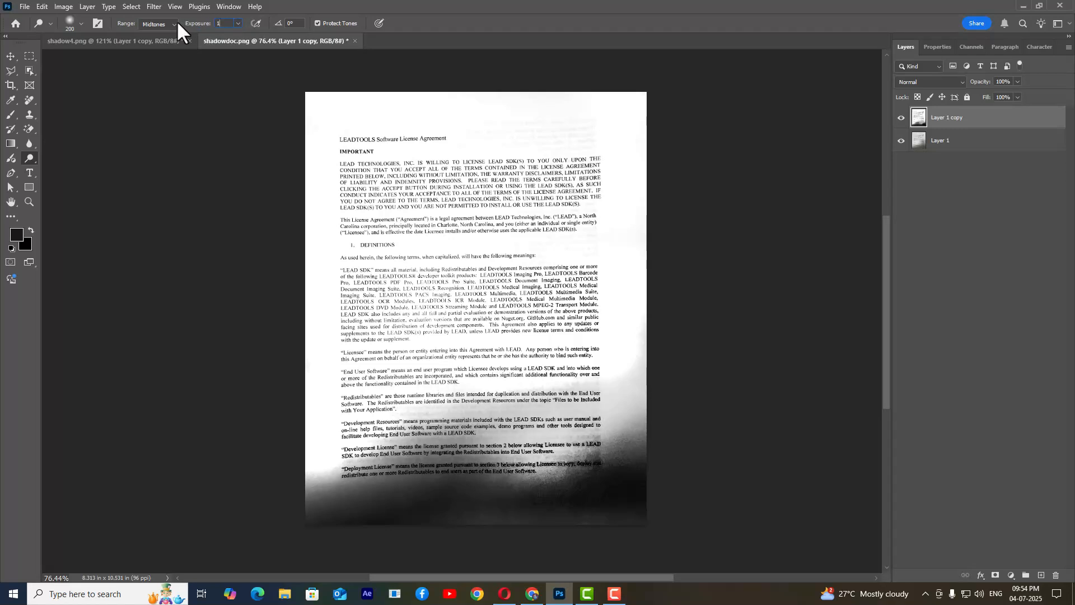
text(00)
mouse_move(576, 455)
mouse_down()
mouse_move(628, 492)
mouse_move(580, 487)
mouse_move(510, 504)
mouse_move(559, 487)
mouse_move(547, 492)
mouse_move(462, 437)
mouse_move(444, 524)
mouse_move(538, 502)
mouse_move(662, 516)
mouse_move(465, 523)
mouse_move(348, 503)
mouse_move(452, 516)
mouse_move(353, 509)
mouse_move(576, 492)
mouse_move(611, 504)
mouse_move(725, 456)
mouse_up()
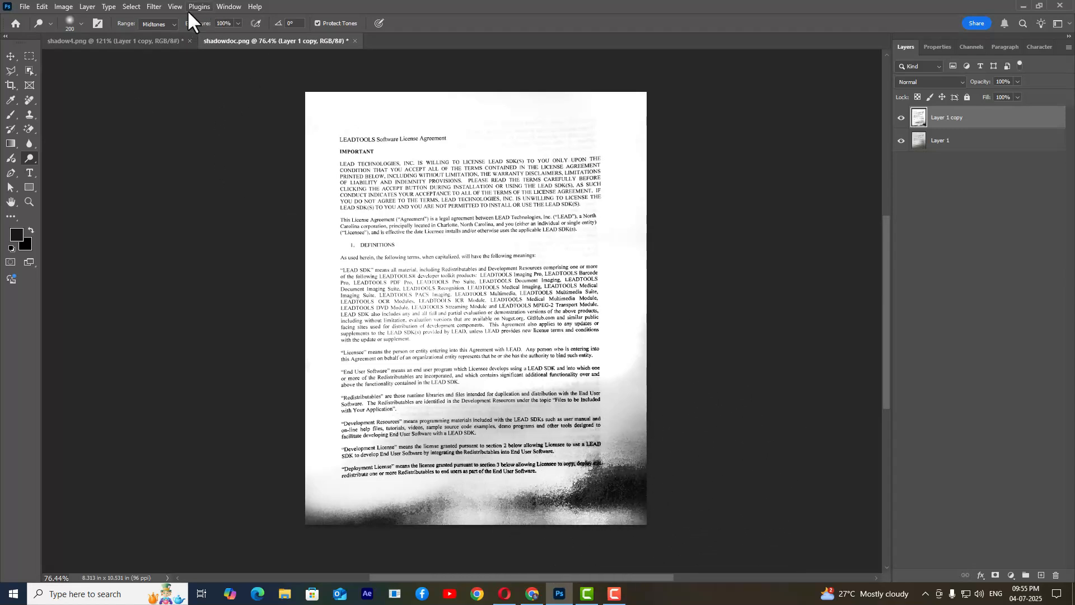
Set the Dodge tool to the Highlights range with 30% exposure
click(237, 24)
click(156, 25)
click(153, 54)
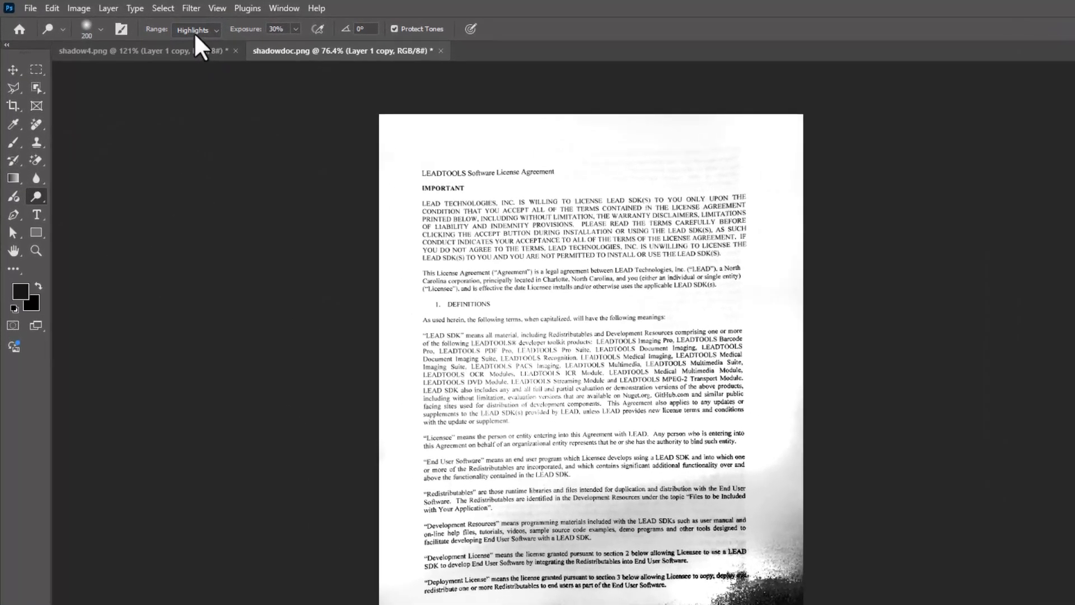
Dodge the black patches beside the last paragraph and along the page's bottom edge using Shadows at 100% exposure
click(158, 25)
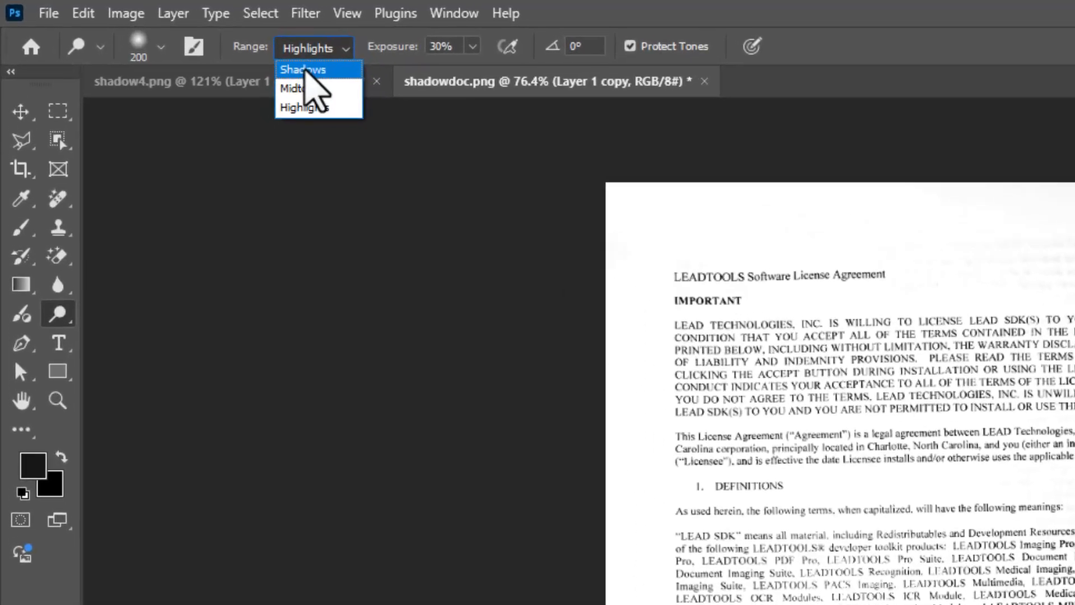
click(235, 54)
key(0)
mouse_move(621, 482)
mouse_down()
mouse_move(599, 512)
mouse_move(636, 511)
mouse_move(588, 492)
mouse_move(637, 490)
mouse_up()
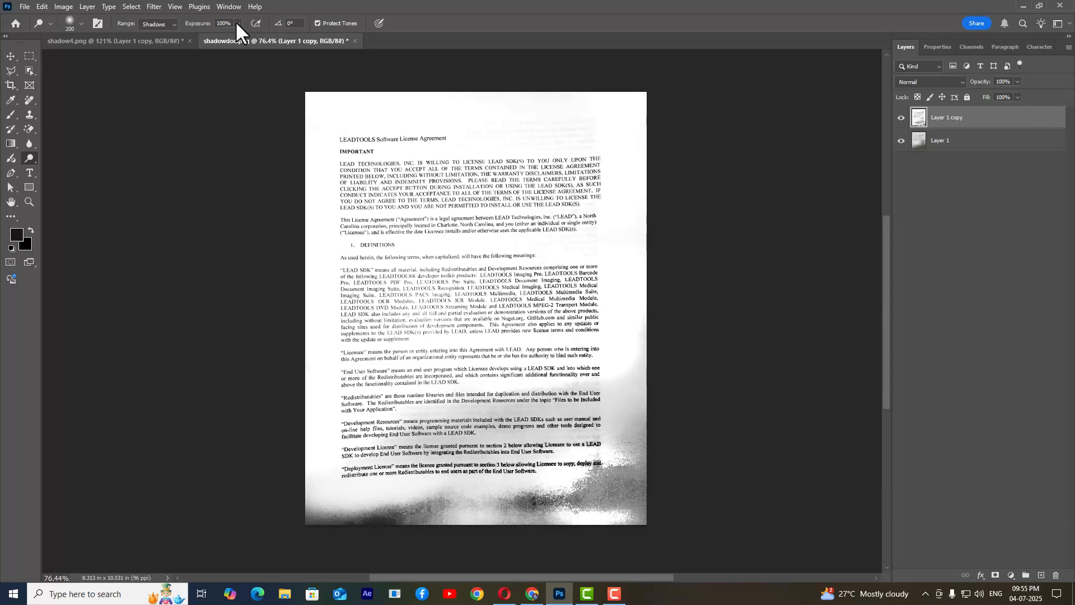
mouse_move(503, 507)
mouse_down()
mouse_move(610, 507)
mouse_move(617, 486)
mouse_move(549, 495)
mouse_move(517, 512)
mouse_move(388, 503)
mouse_move(674, 477)
mouse_move(573, 493)
mouse_move(632, 446)
mouse_move(648, 502)
mouse_move(637, 426)
mouse_move(594, 504)
mouse_move(624, 481)
mouse_move(578, 495)
mouse_move(599, 502)
mouse_move(433, 518)
mouse_move(305, 515)
mouse_move(333, 514)
mouse_move(325, 501)
mouse_move(360, 506)
mouse_up()
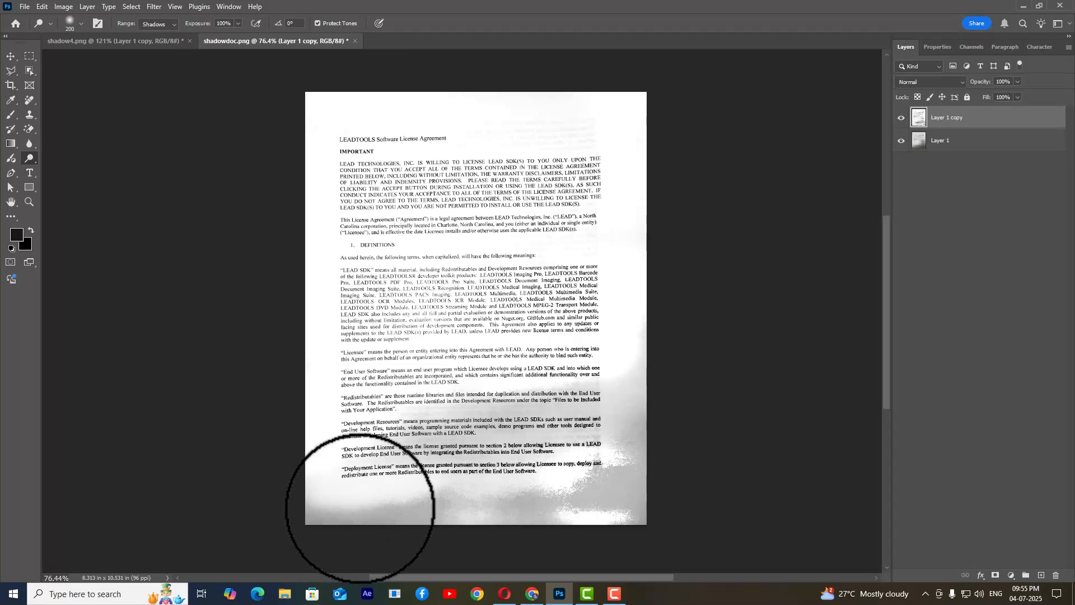
Dodge the remaining grey areas on the page's lower part using the Midtones range at 100% exposure
click(162, 24)
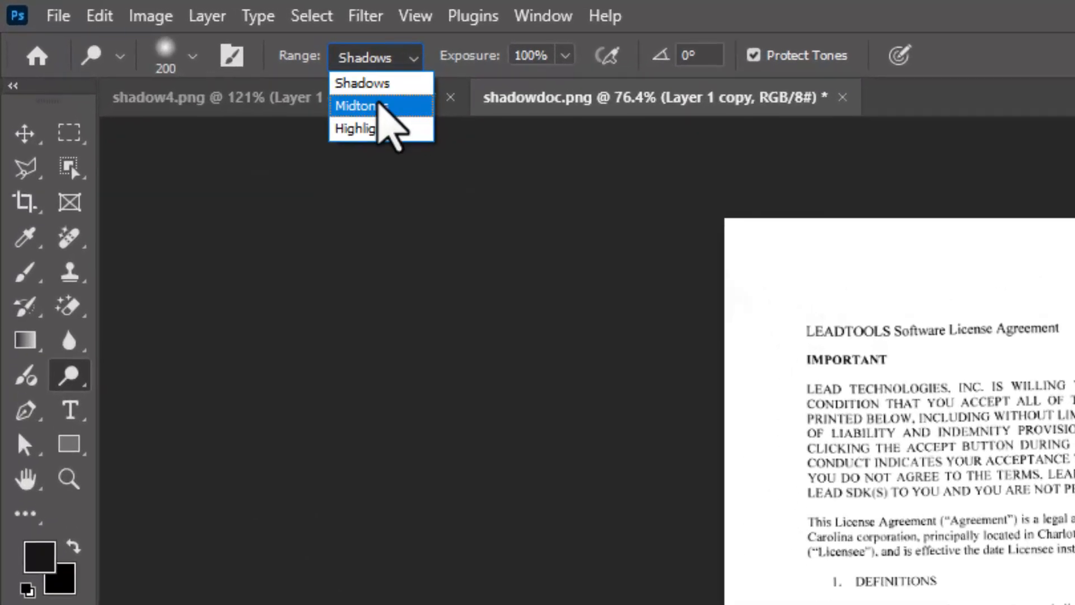
click(379, 105)
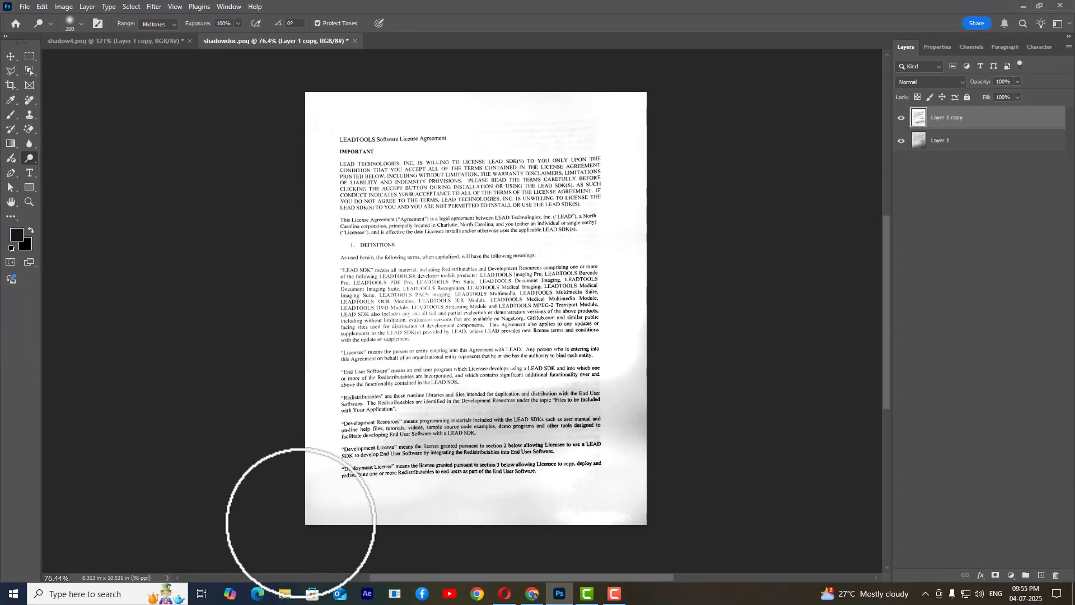
mouse_move(653, 477)
mouse_down()
mouse_move(638, 347)
mouse_move(648, 360)
mouse_move(563, 408)
mouse_up()
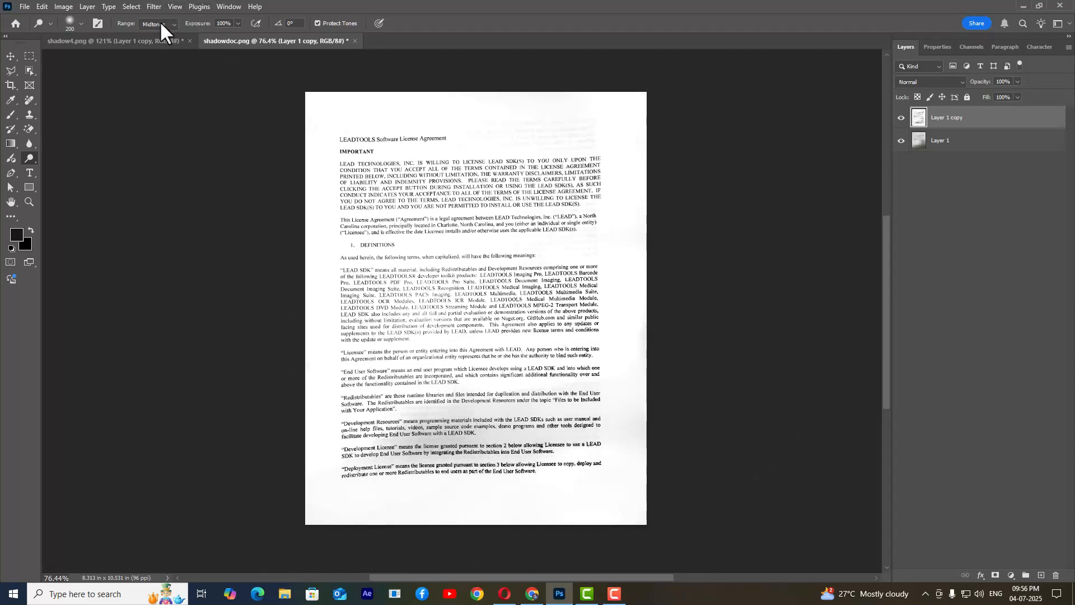
click(175, 24)
click(172, 28)
click(159, 27)
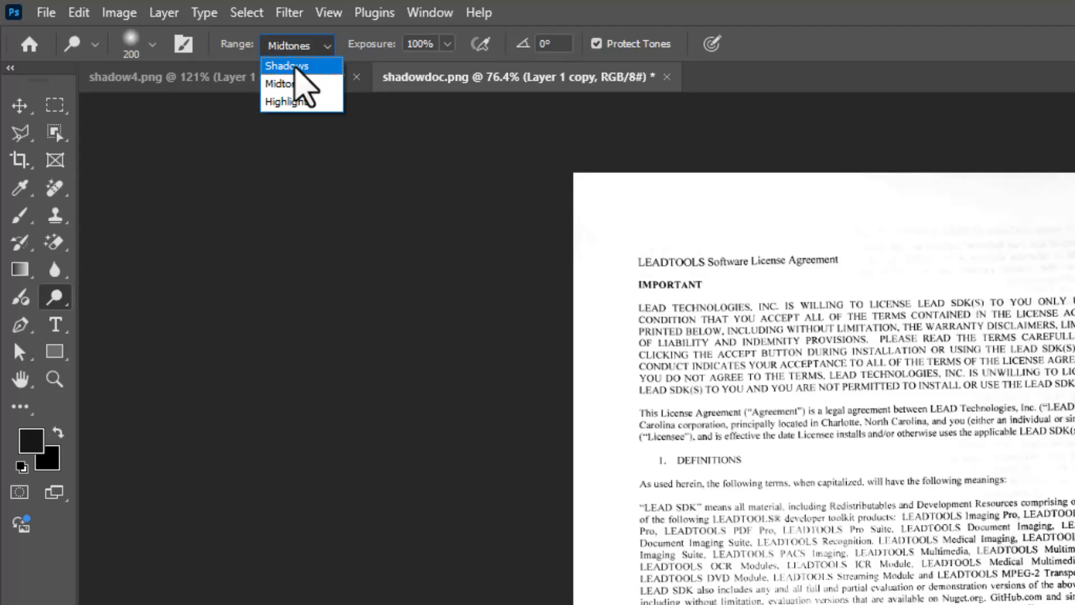
click(386, 52)
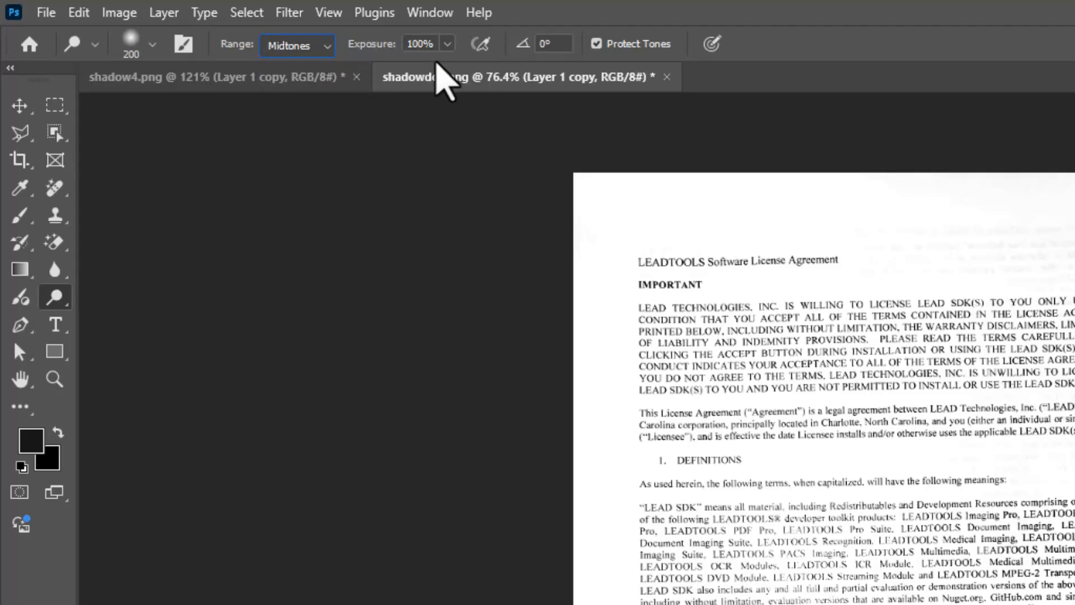